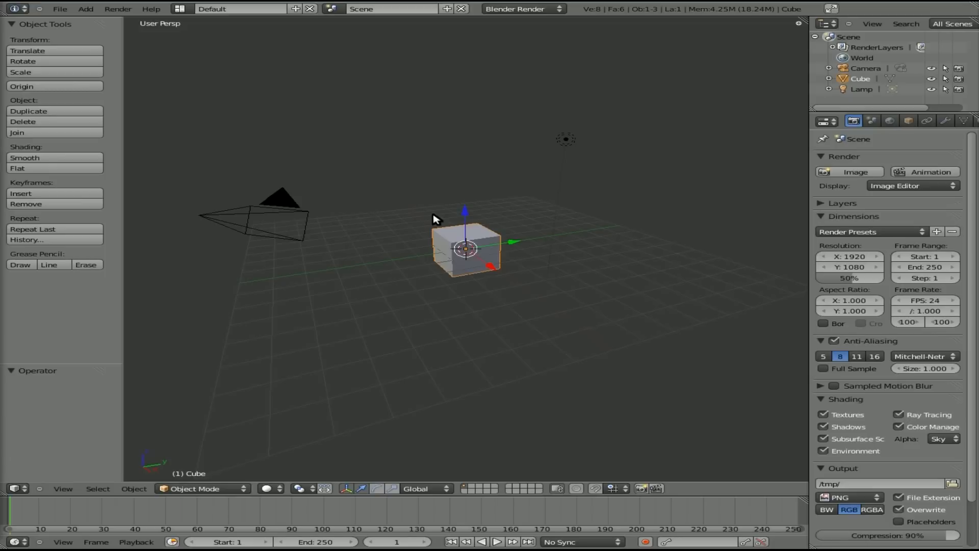
Step: Duplicate the cube six times in the top view, scattering the copies around the original at irregular distances
left_click(457, 260)
key("KP_7")
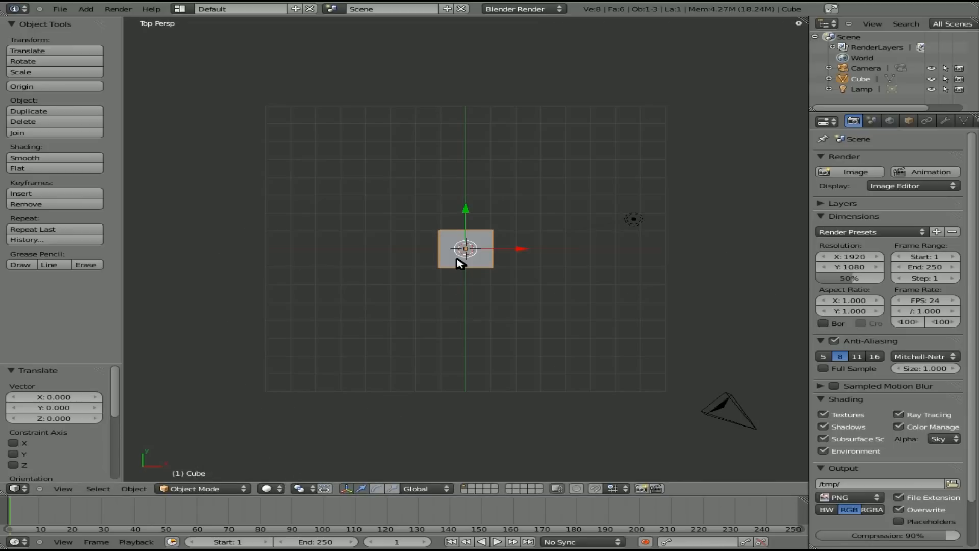
key("shift+d")
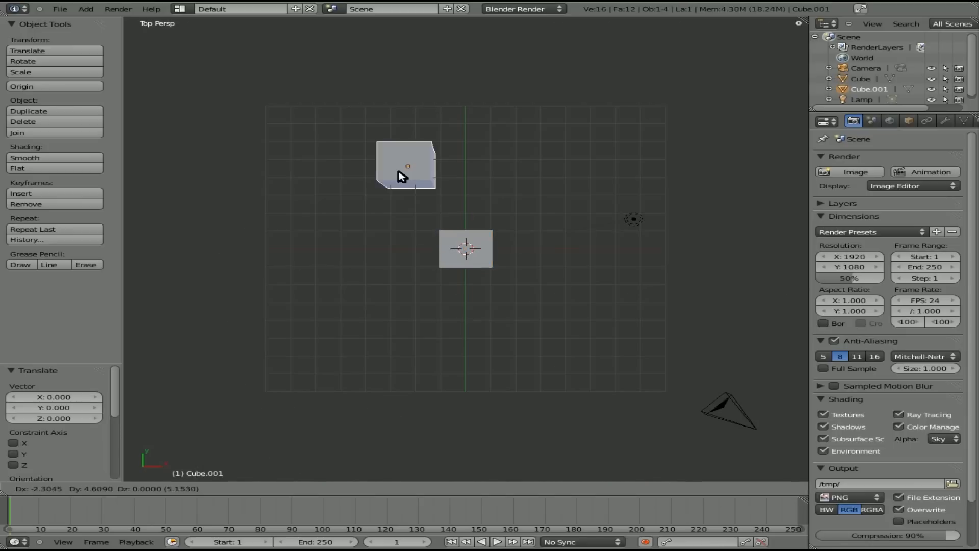
left_click(400, 175)
key("shift+d")
left_click(227, 243)
key("shift+d")
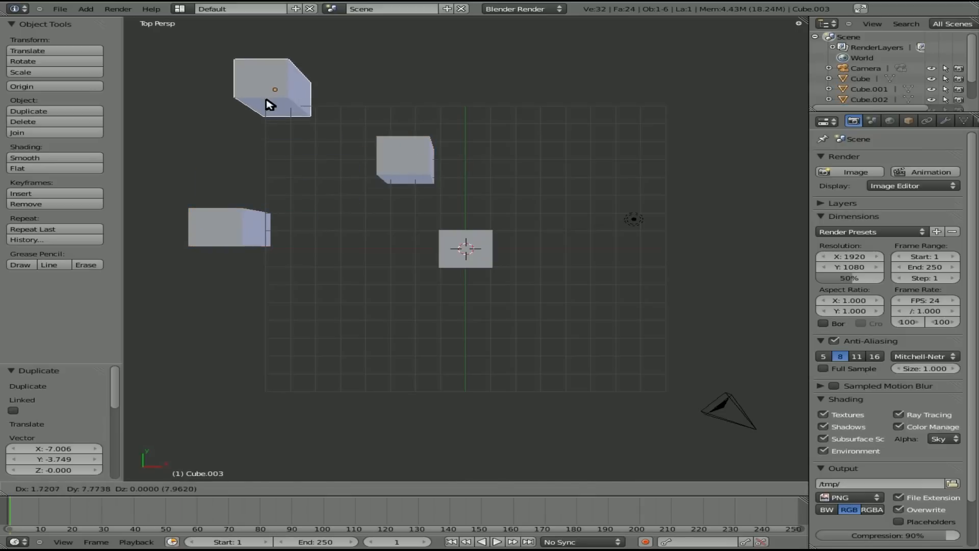
left_click(269, 100)
key("shift+d")
left_click(586, 306)
key("shift+d")
left_click(444, 386)
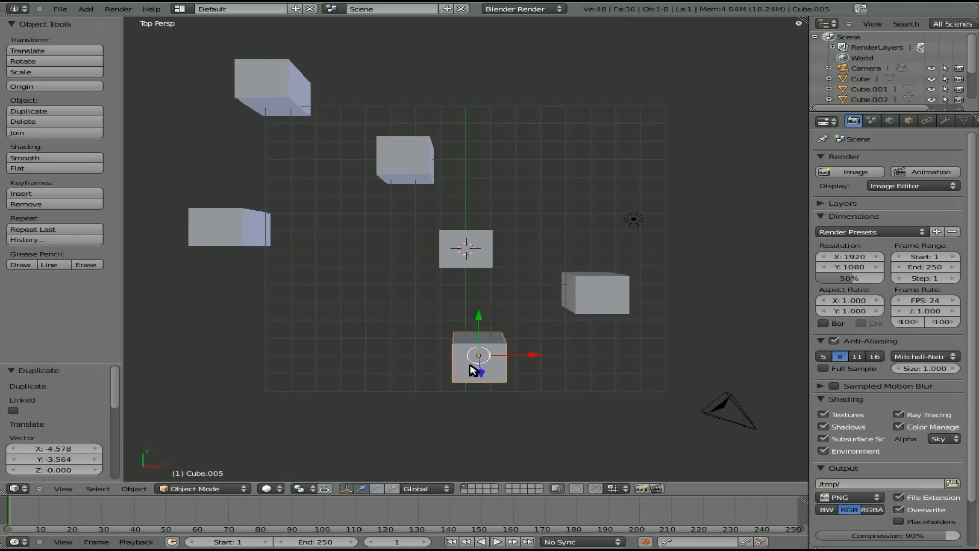
key("shift+d")
left_click(311, 286)
Step: Place four more cube duplicates farther out, beyond the grid in the negative X, positive Y direction
scroll(352, 259, "down", 4)
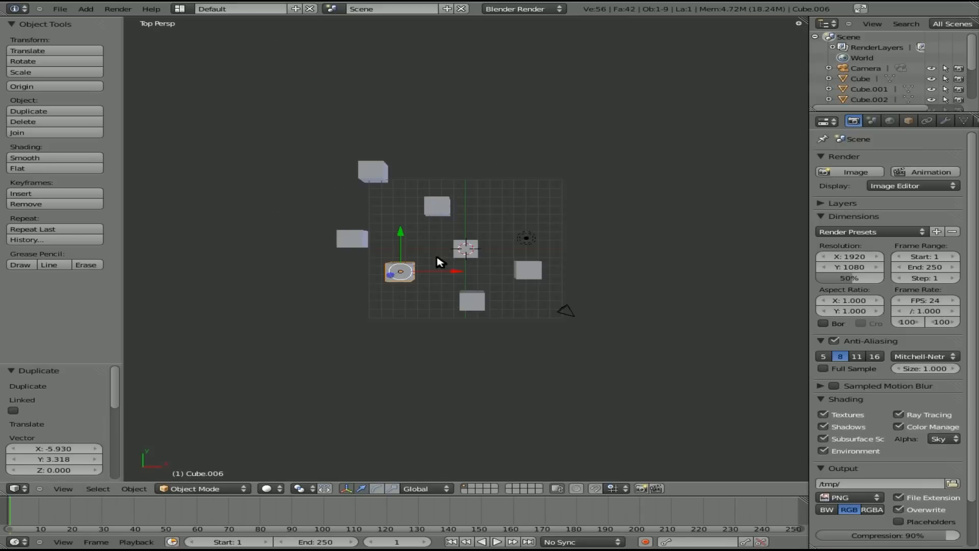
key("shift+d")
left_click(344, 125)
key("shift+d")
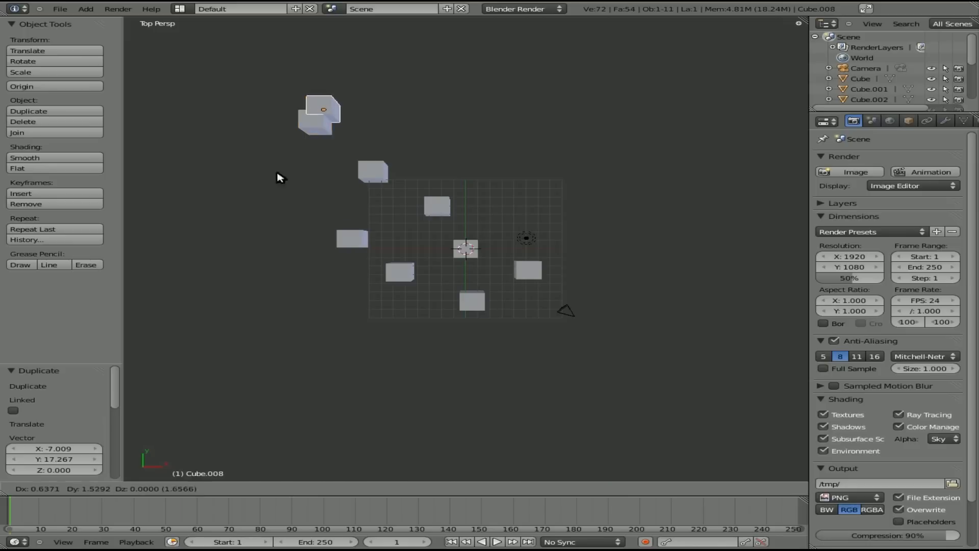
left_click(208, 244)
key("shift+d")
left_click(220, 91)
key("shift+d")
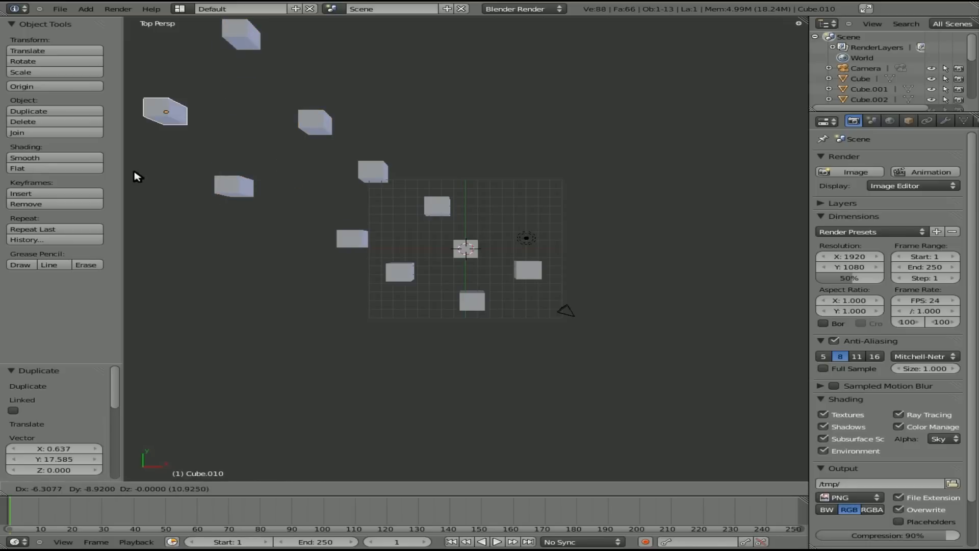
left_click(130, 188)
Step: Rotate the camera about -22.5° from a side view so that it tilts up toward the horizon
key("KP_0")
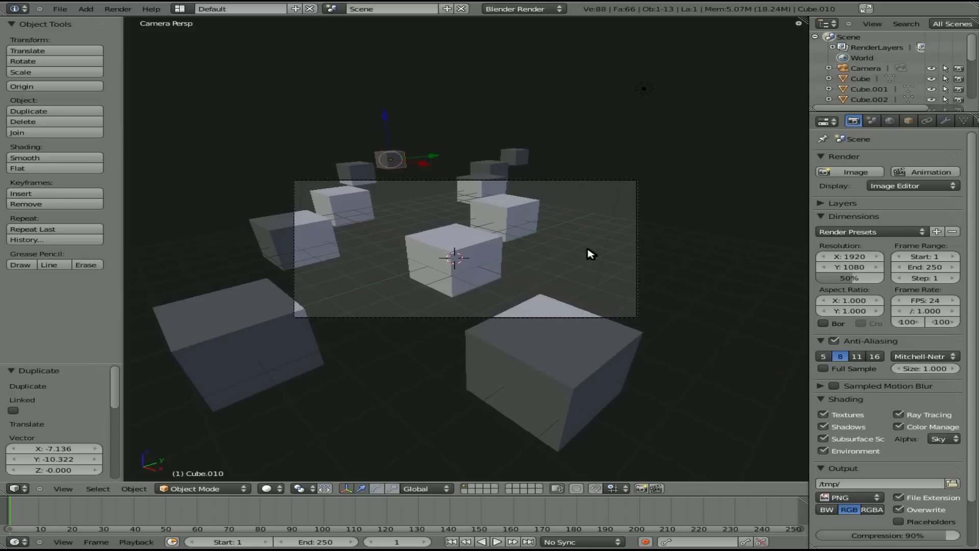
key("KP_3")
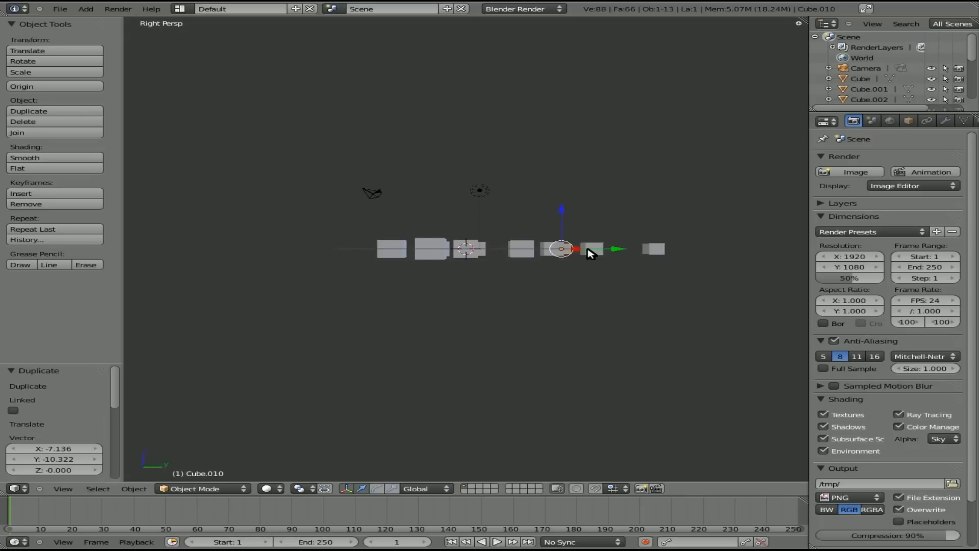
key("KP_4")
key("KP_4")
key("KP_6")
key("KP_6")
key("KP_6")
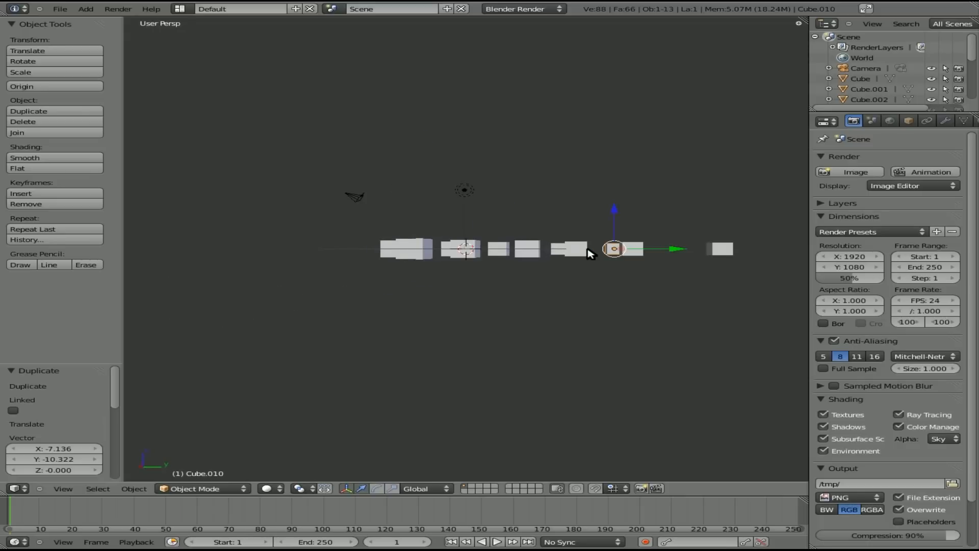
key("KP_6")
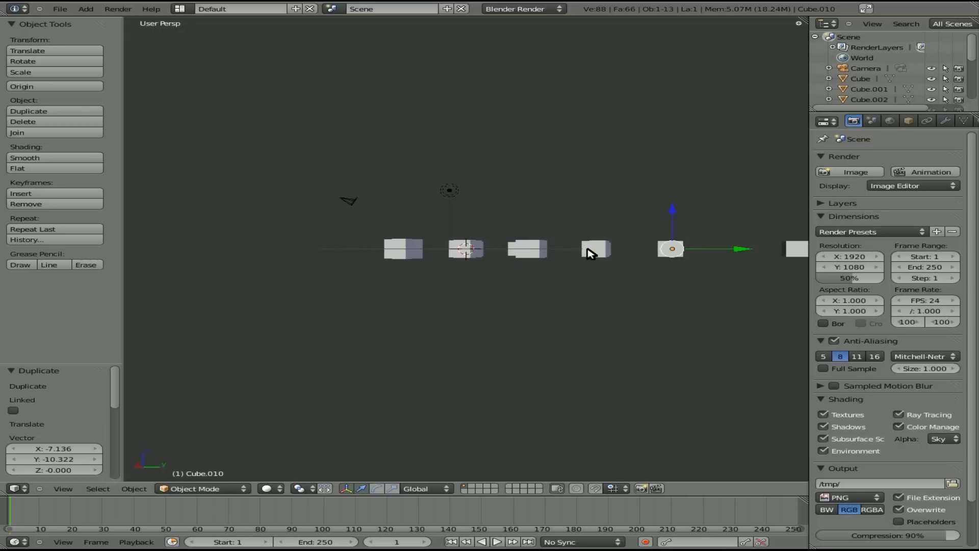
right_click(348, 201)
key("r")
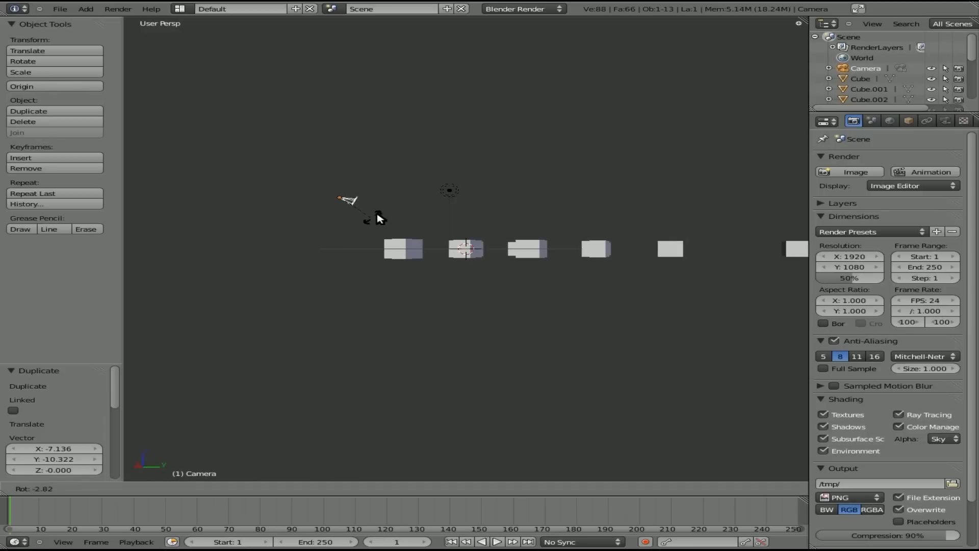
left_click(384, 213)
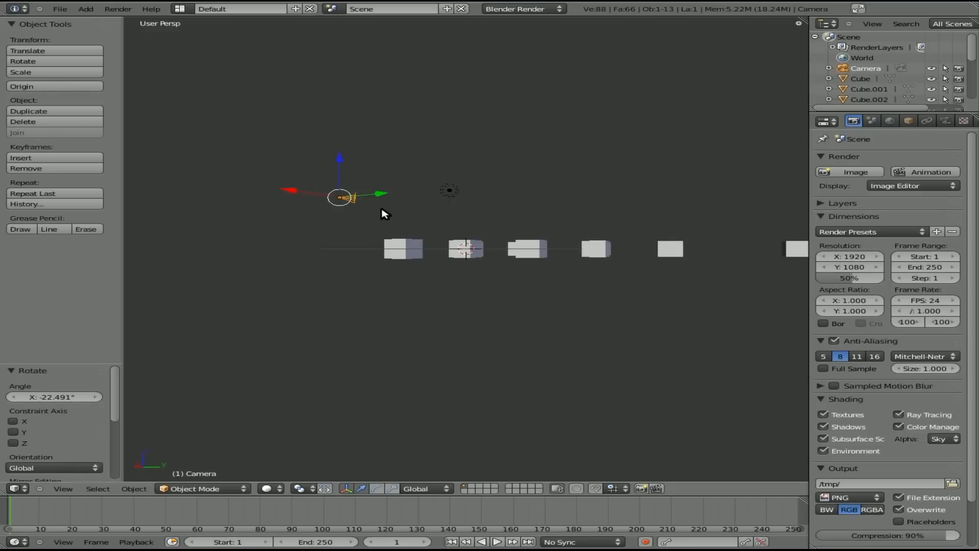
Step: In quad view, move the camera about -2.37 on X and -3.62 on Z, and rotate it about 6° in camera view
key("ctrl+alt+q")
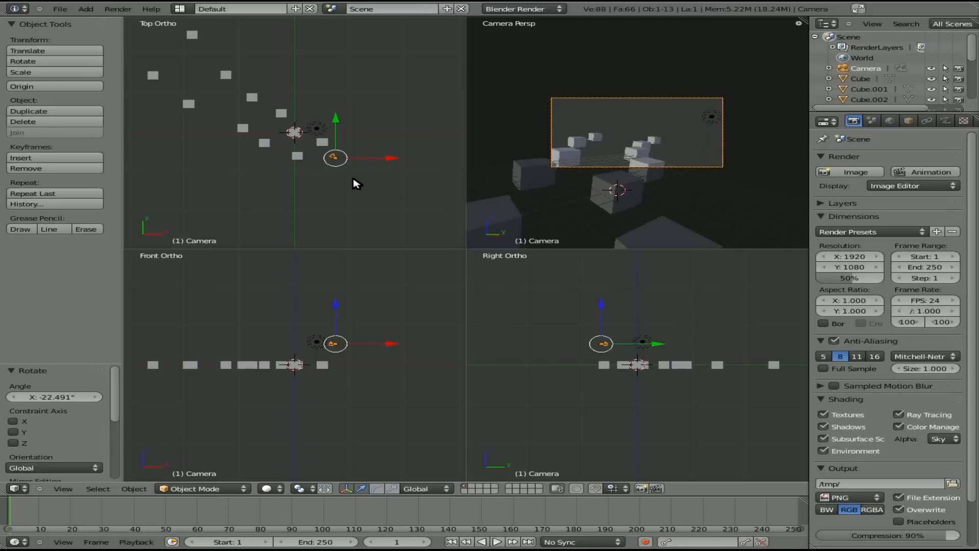
key("g")
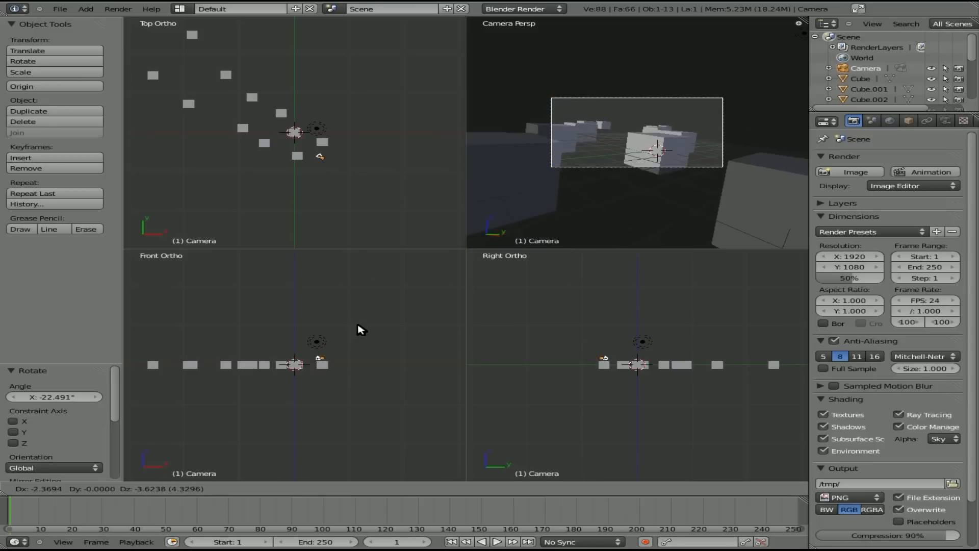
left_click(362, 330)
key("r")
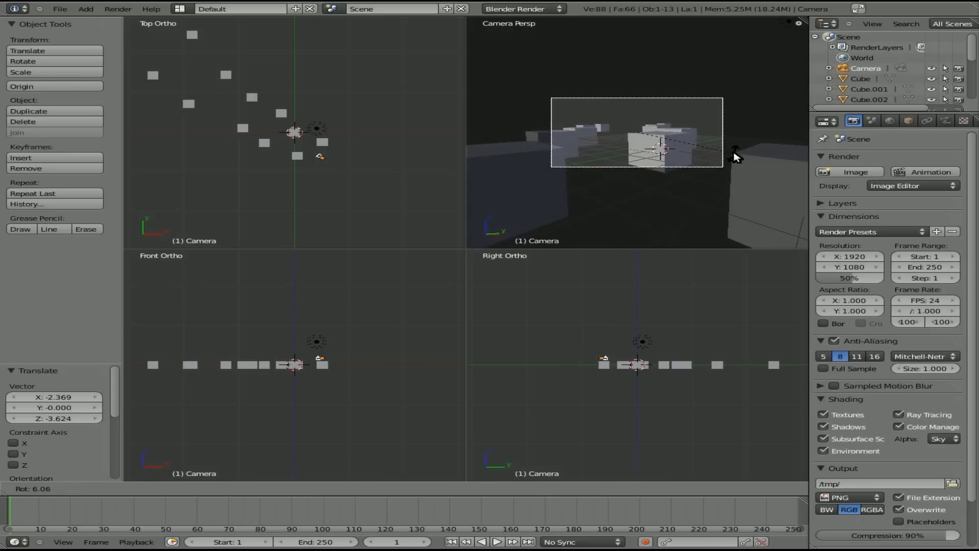
left_click(735, 156)
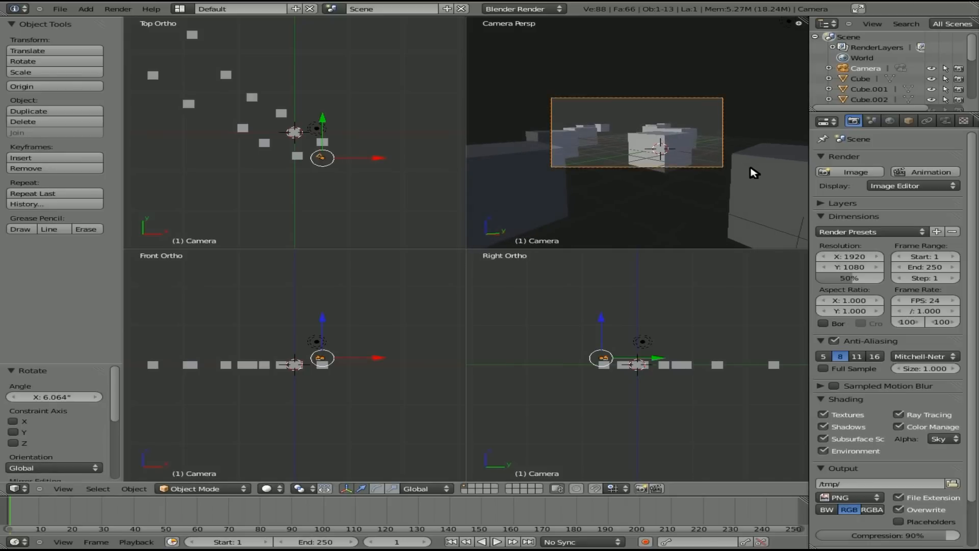
Step: Move the cube nearest the camera about -1.53 on X and 0.14 on Y, and Cube.001 about 1.25 on X and 1.67 on Y
right_click(334, 143)
key("g")
left_click(325, 141)
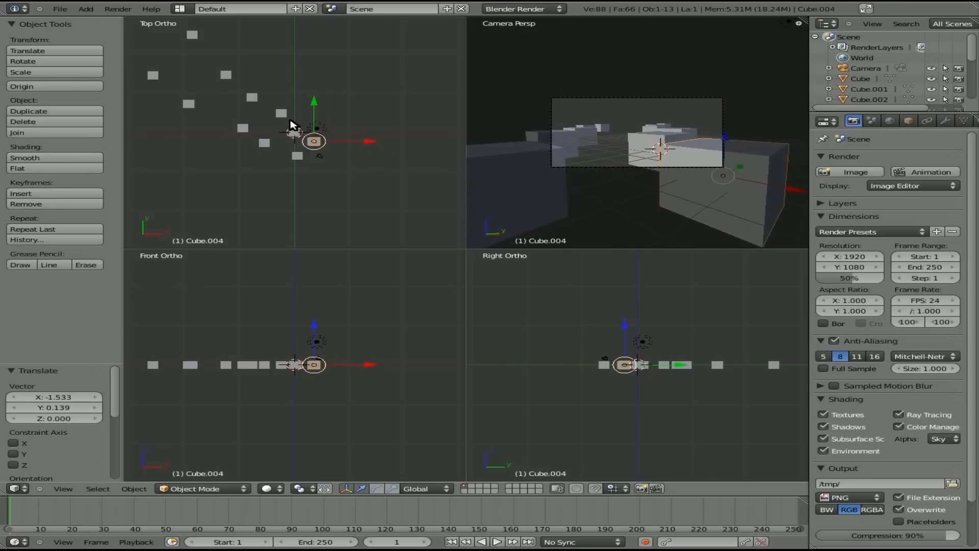
right_click(282, 113)
key("g")
left_click(293, 108)
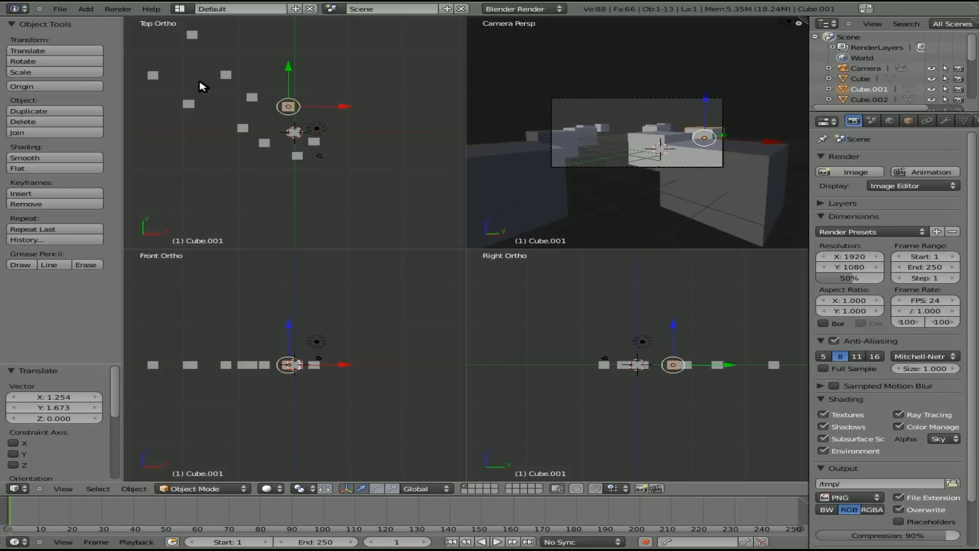
Step: Move distant Cube.008 about 3.35 on X and 4.18 on Y, and Cube.002 about 0.14 on X and 2.79 on Y
key("shift+d")
left_click(207, 87)
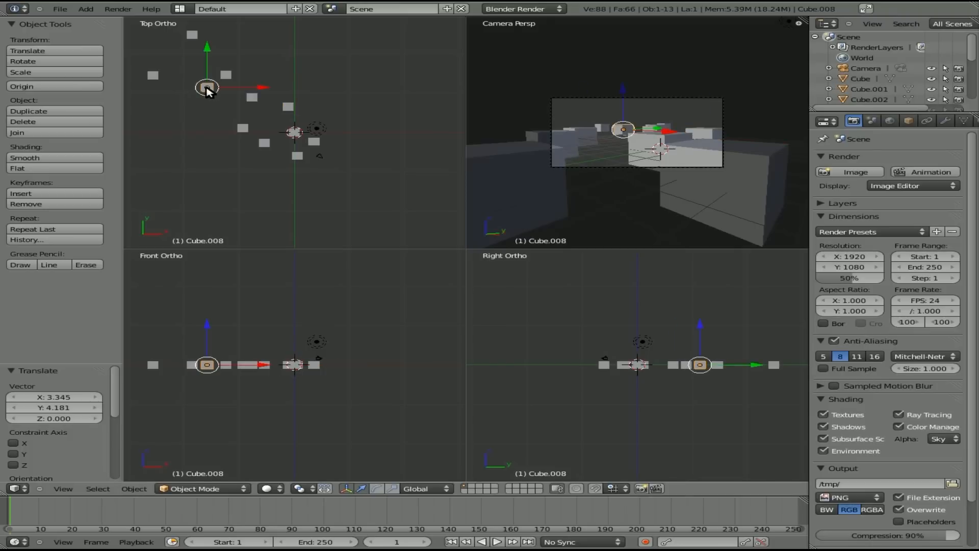
right_click(242, 129)
key("g")
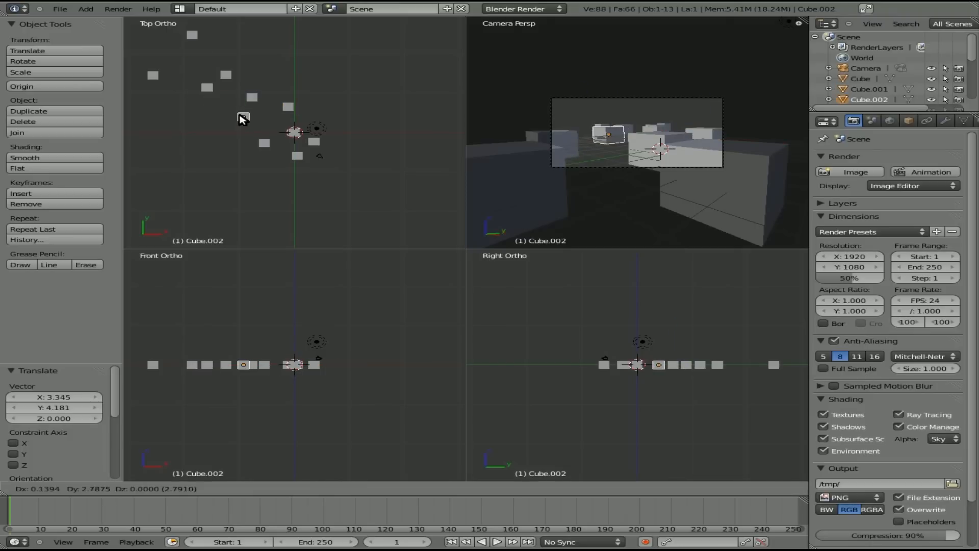
left_click(243, 118)
Step: Move the original cube at the origin about -1.53 on X and -0.56 on Y
right_click(295, 133)
key("g")
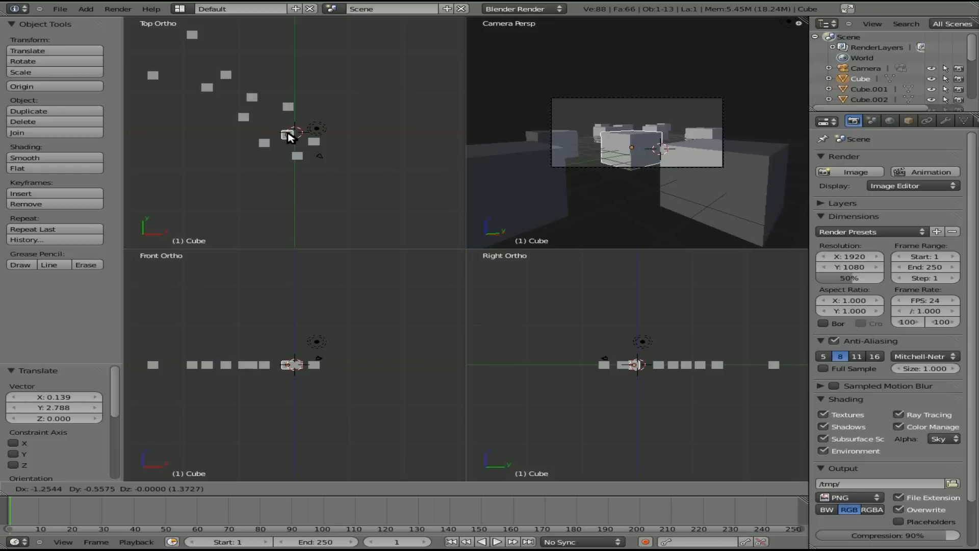
left_click(286, 135)
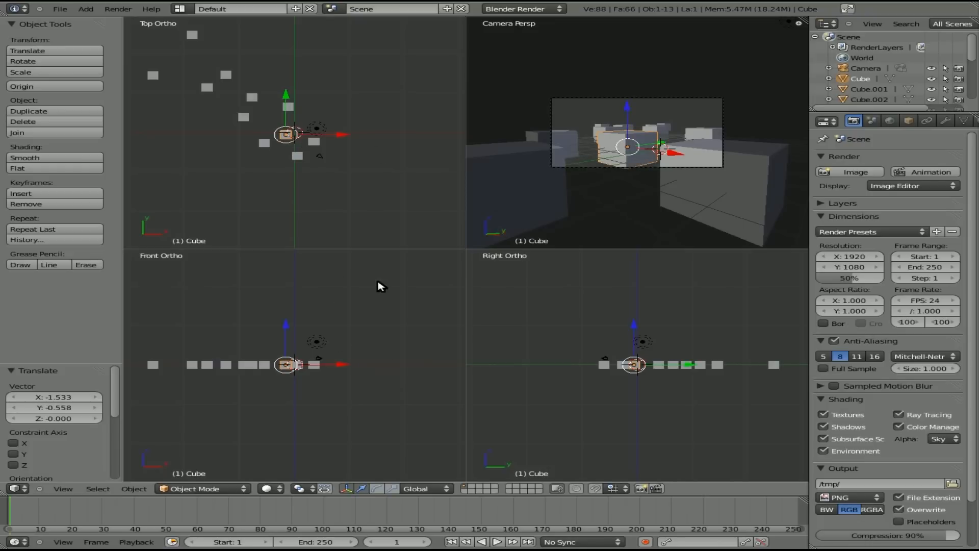
Step: Rotate the camera about 6° from a single enlarged side view, tilting it slightly down toward the cubes
key("ctrl+Up")
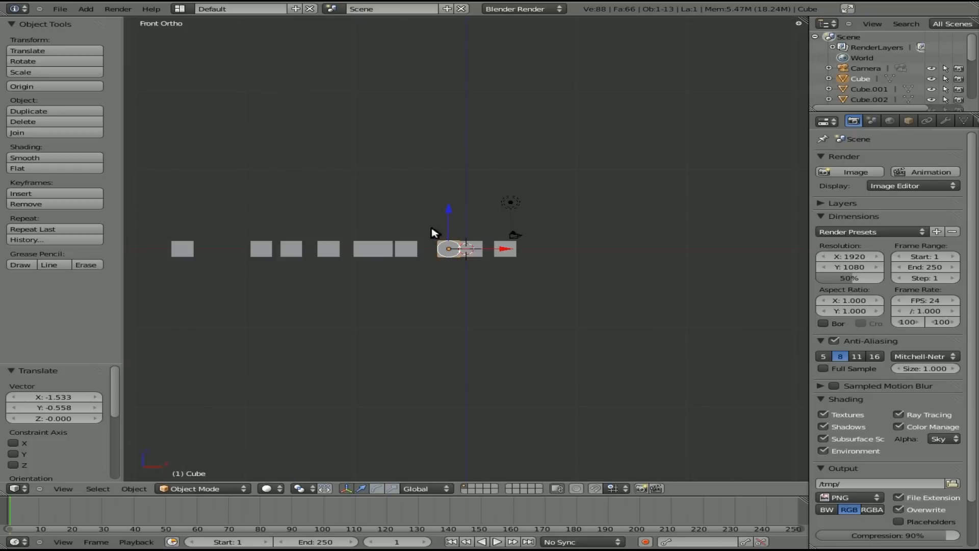
scroll(420, 184, "down", 1)
key("KP_6")
key("KP_6")
key("KP_6")
key("KP_6")
key("KP_6")
key("KP_6")
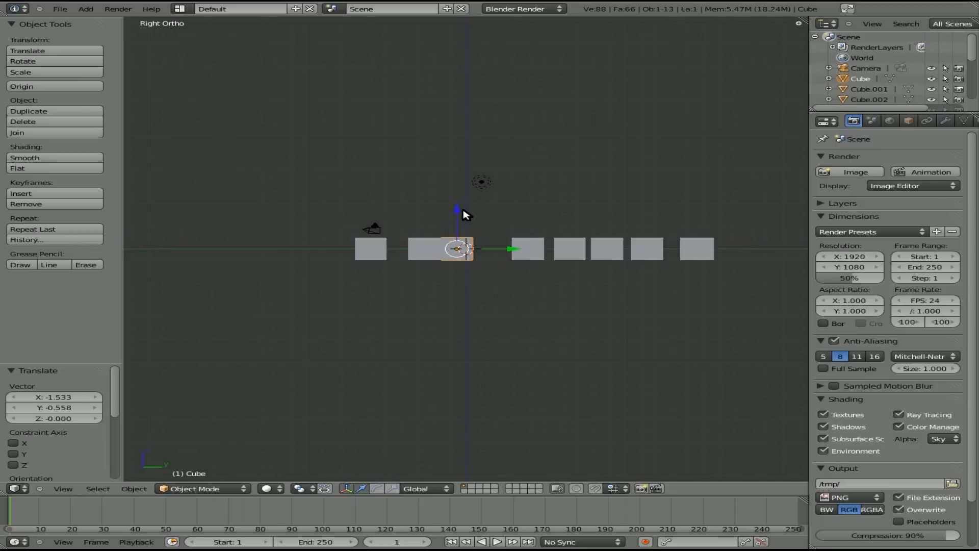
key("KP_6")
key("KP_6")
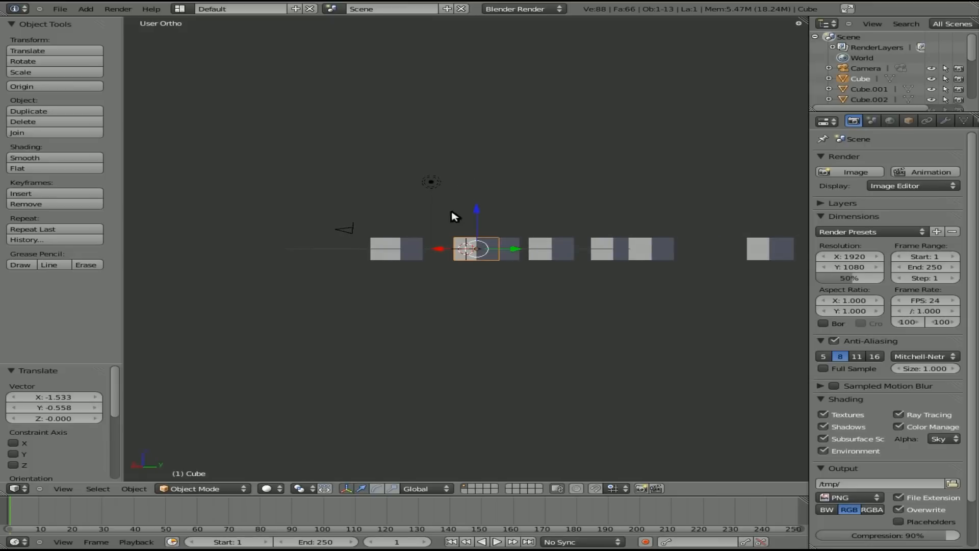
right_click(352, 231)
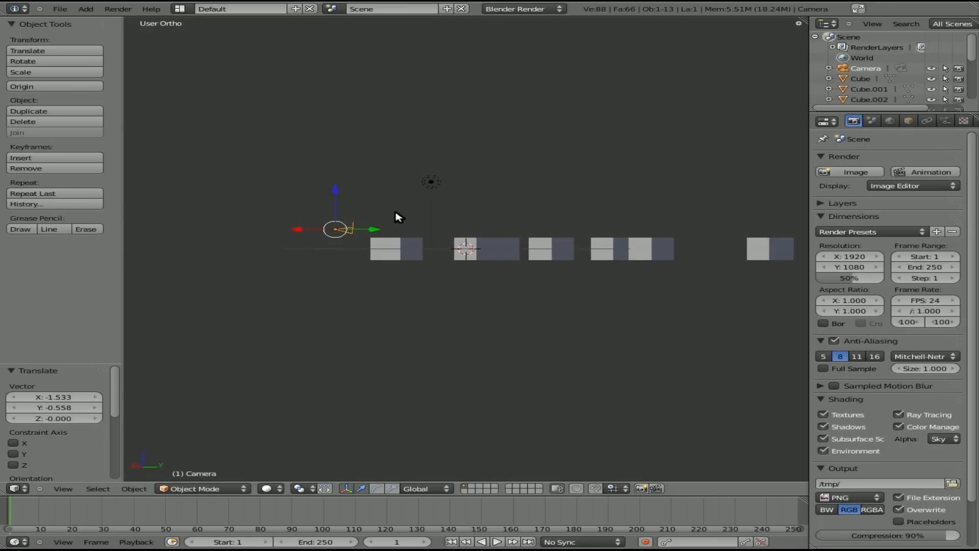
key("r")
left_click(398, 220)
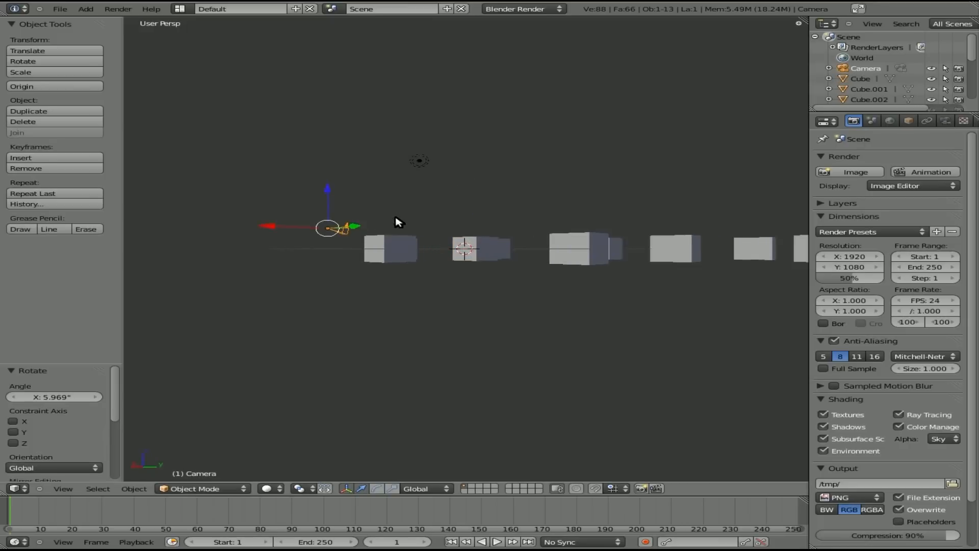
Step: Reframe the cubes through the camera by moving it about -0.39 on X, -0.27 on Y and 0.47 on Z
key("KP_0")
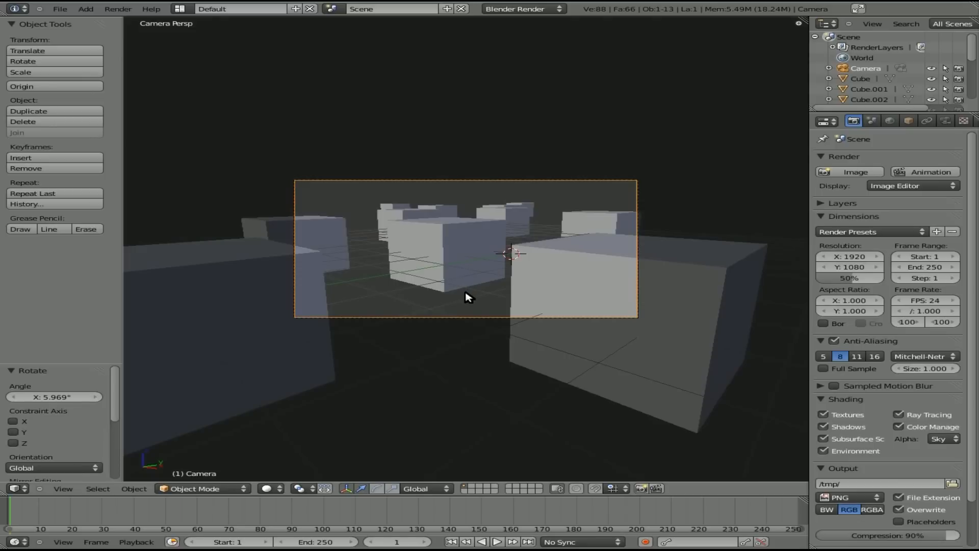
key("g")
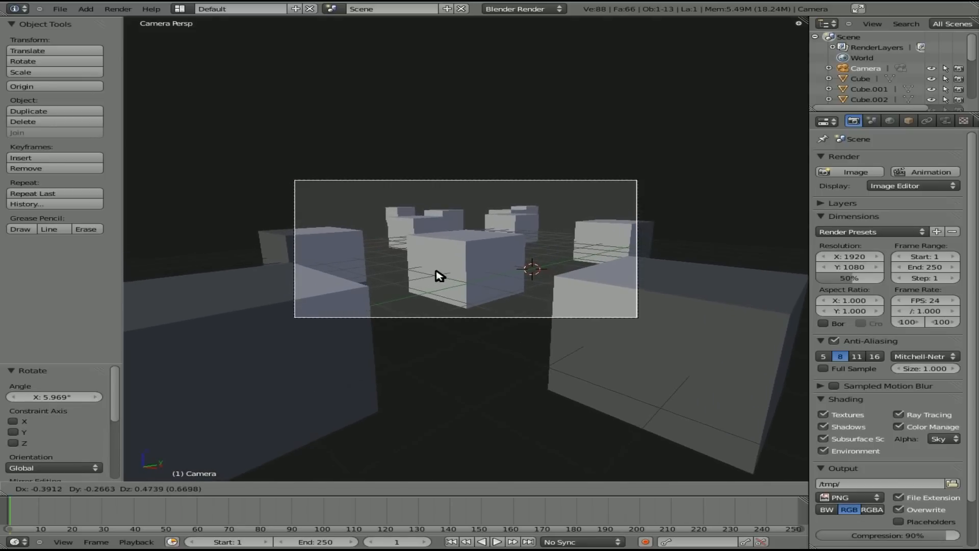
left_click(439, 275)
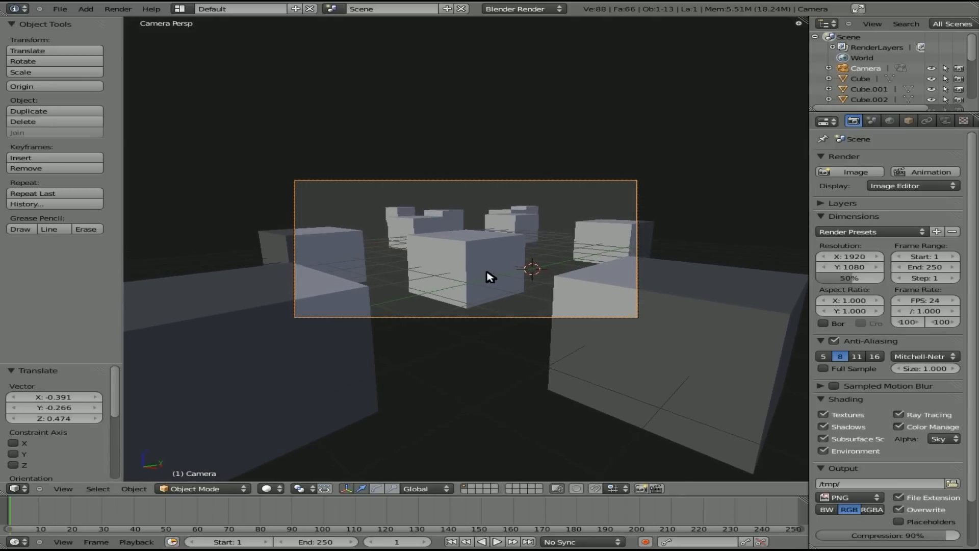
Step: Add a plane in the top view and scale it by about 29.85 so it extends beneath all the cubes
key("KP_7")
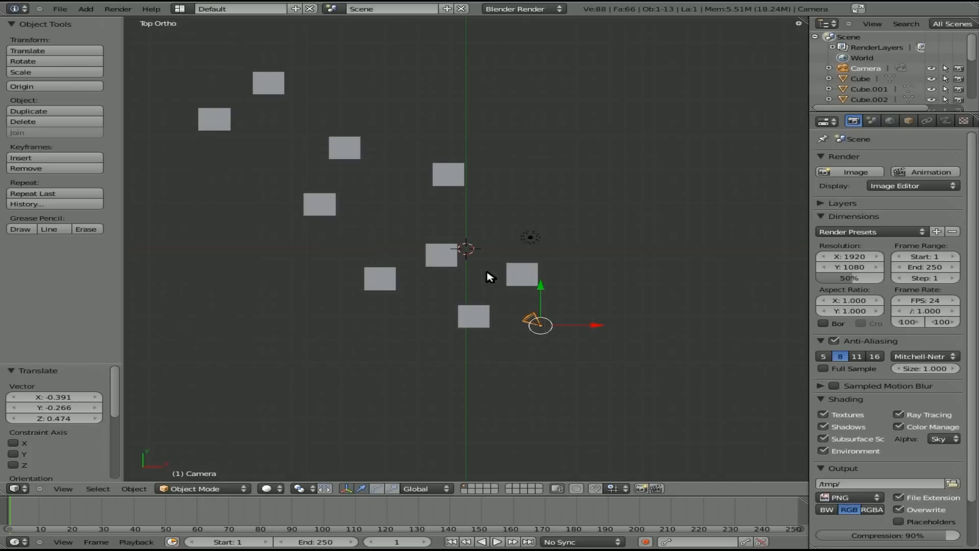
key("space")
type("plane")
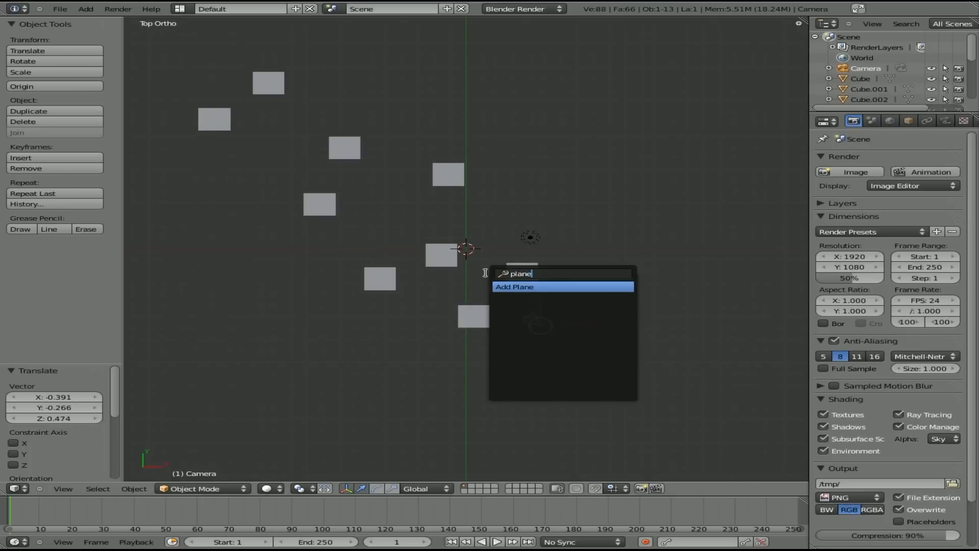
key("Return")
key("s")
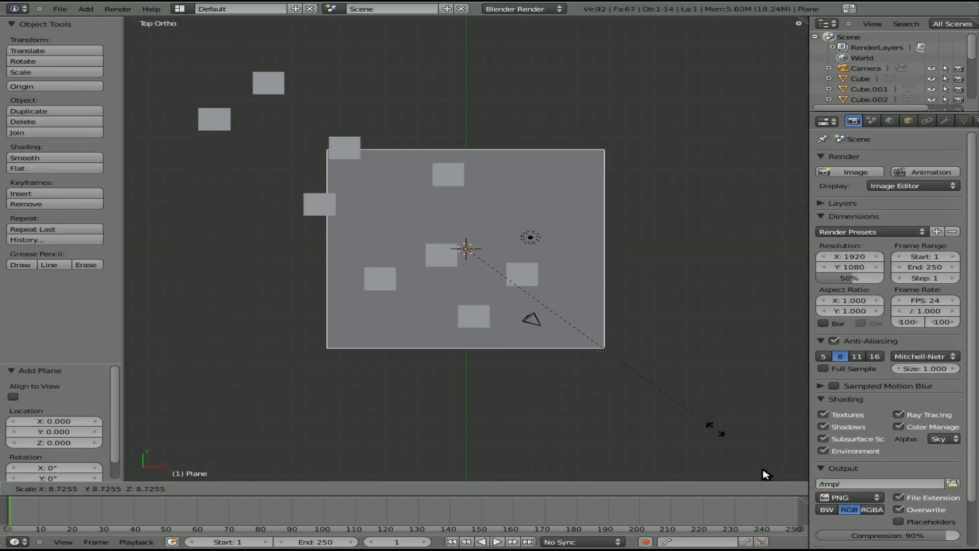
left_click(580, 433)
scroll(577, 423, "down", 4)
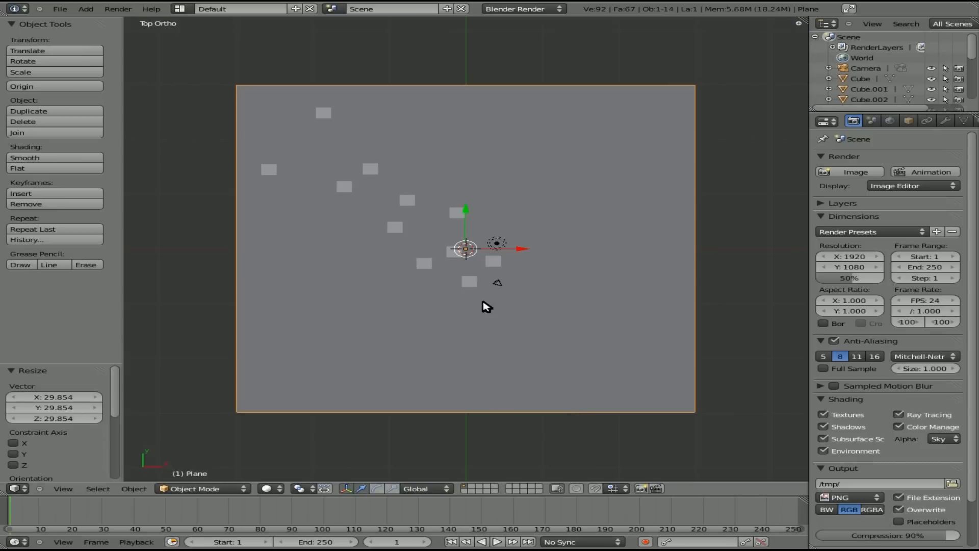
Step: Scale the ground plane by about 1.43 and move it about -20.87 on X and 22.48 on Y behind the cubes
key("s")
left_click(506, 323)
key("g")
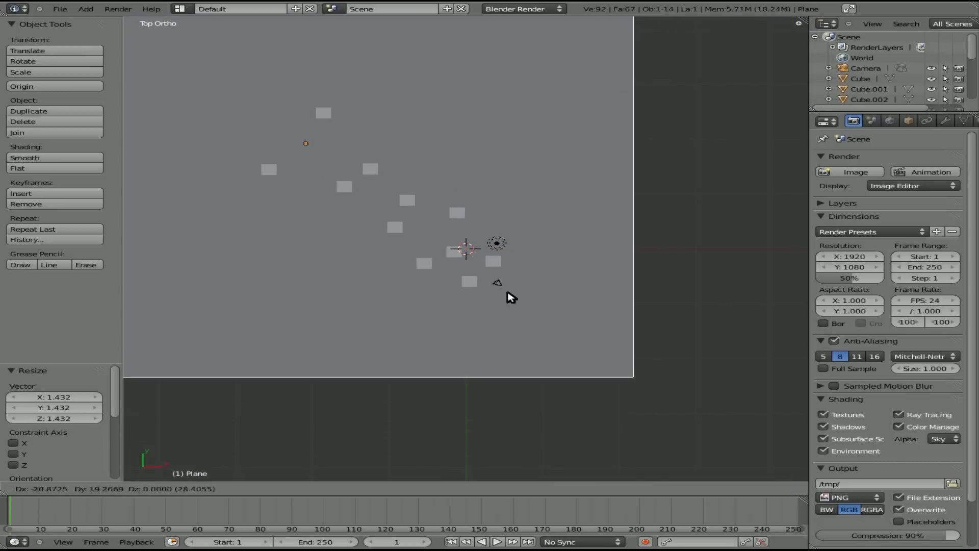
left_click(509, 294)
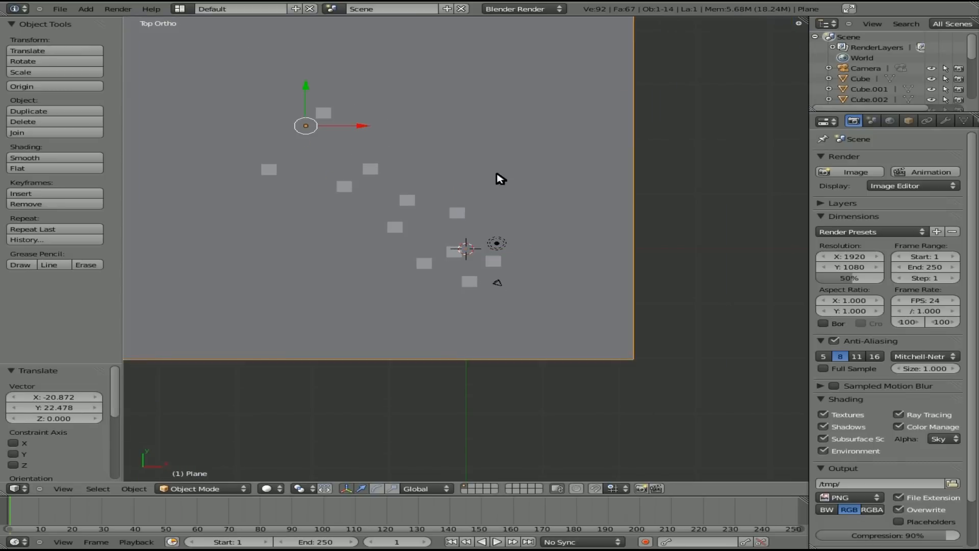
key("KP_0")
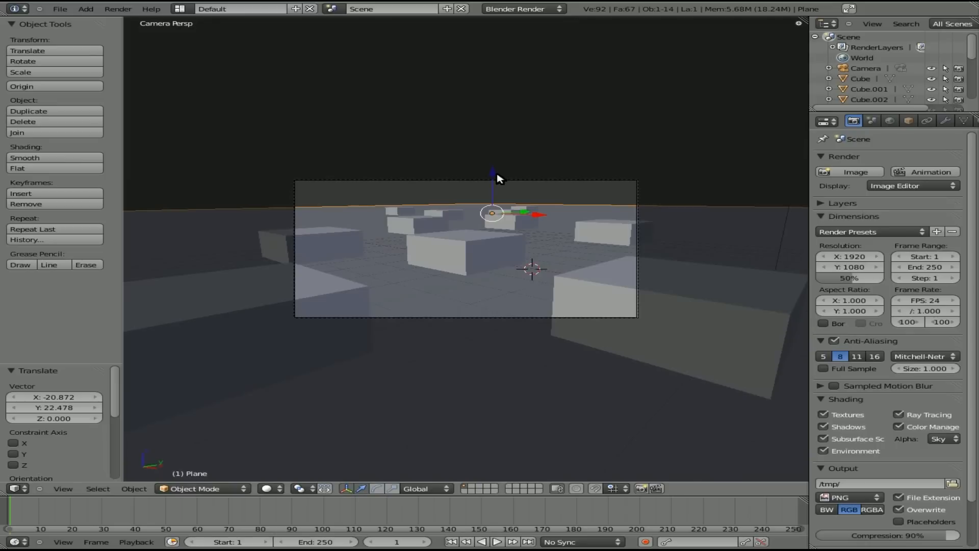
Step: Lower the ground plane about 0.80 along Z in the side view so the cubes rest on it
key("KP_3")
key("g")
key("z")
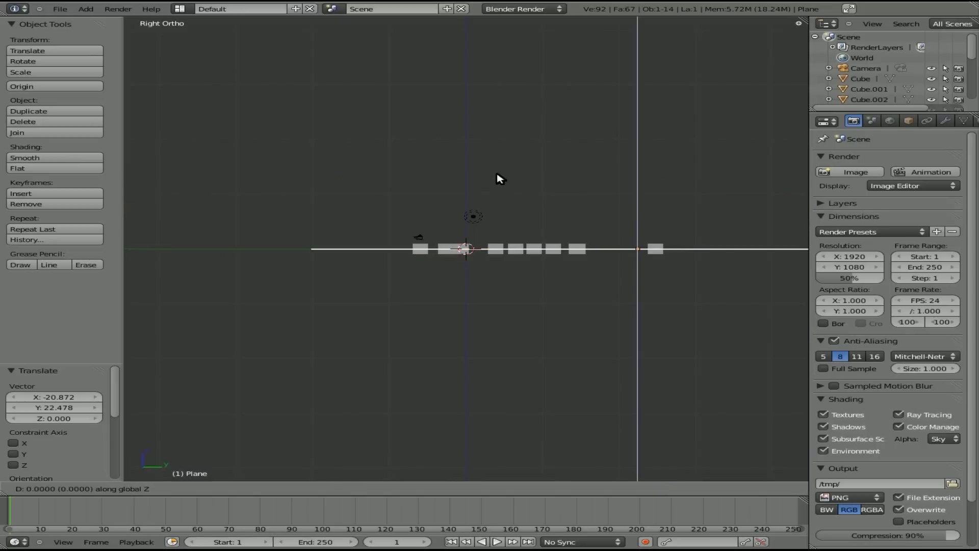
left_click(502, 183)
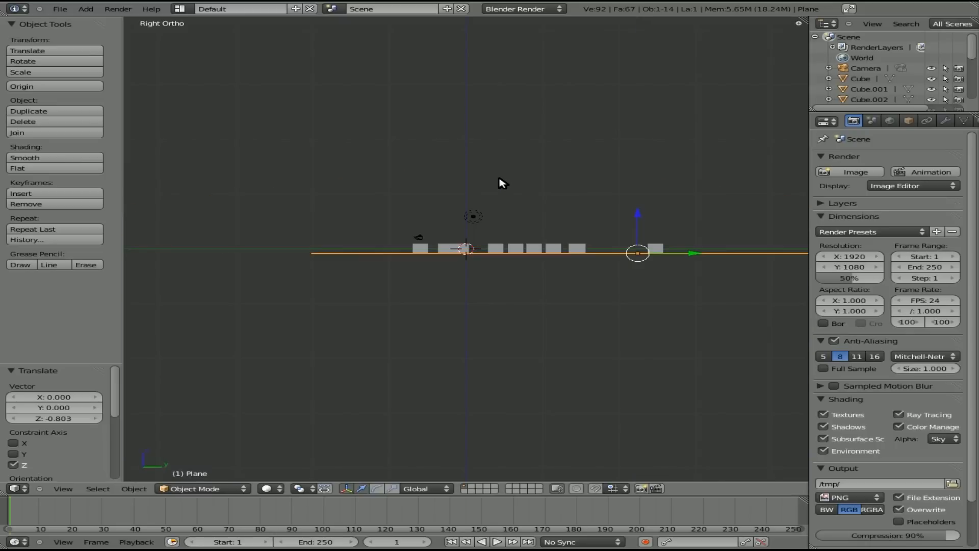
Step: Render the scene from the camera to check the cubes and ground plane
key("KP_0")
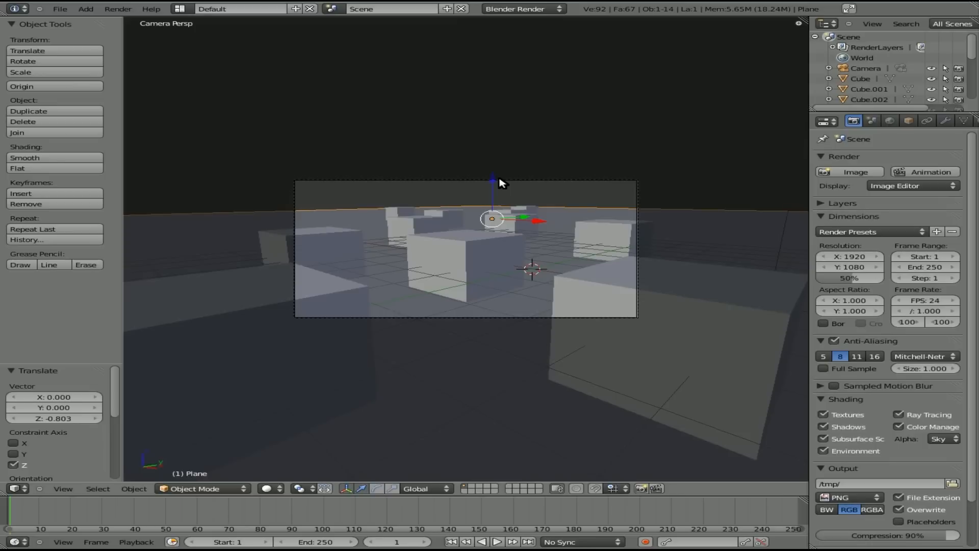
key("F12")
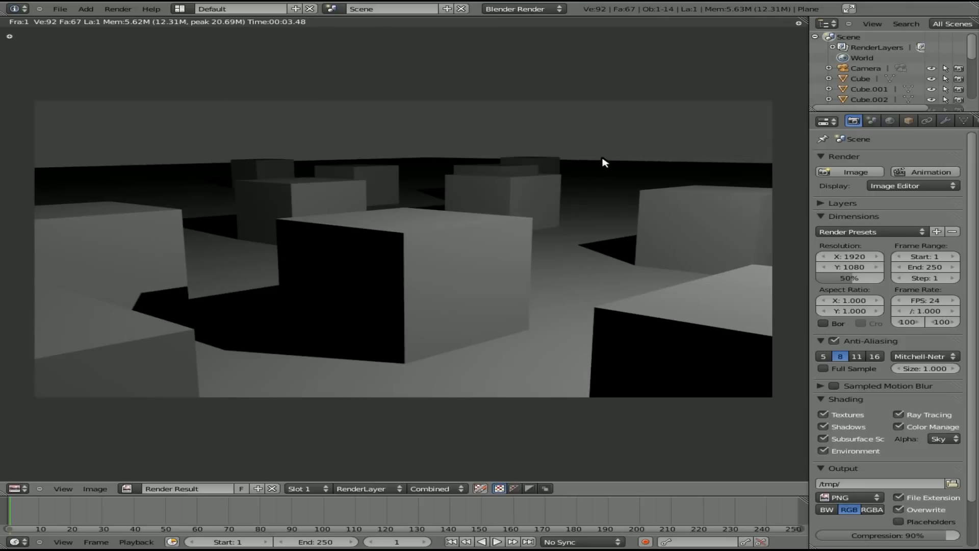
key("Escape")
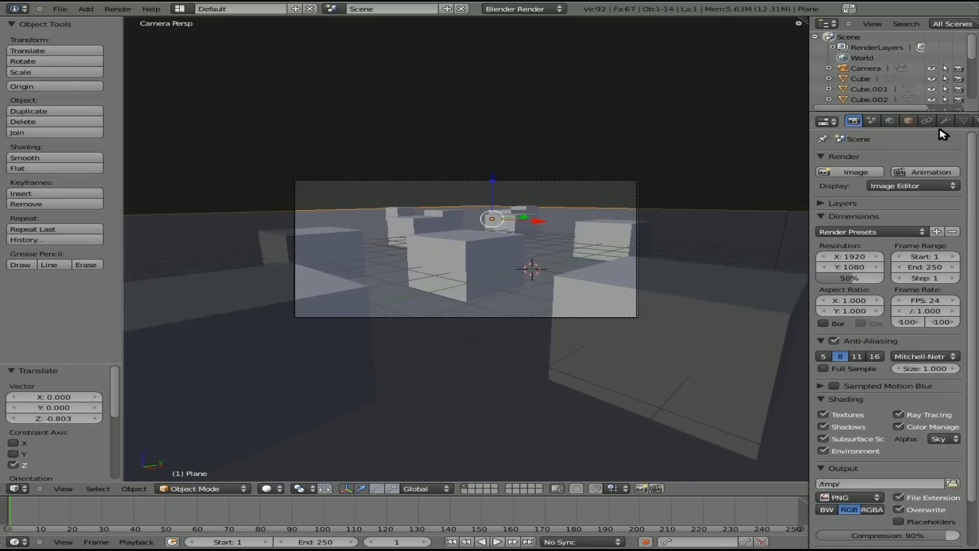
Step: Set the world's horizon color to white
left_click(893, 123)
left_click(850, 305)
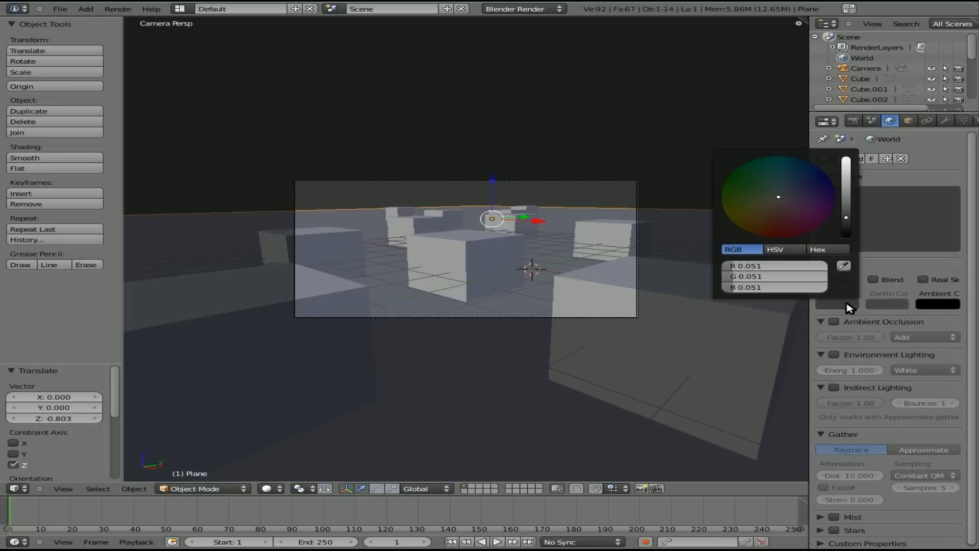
left_click(845, 172)
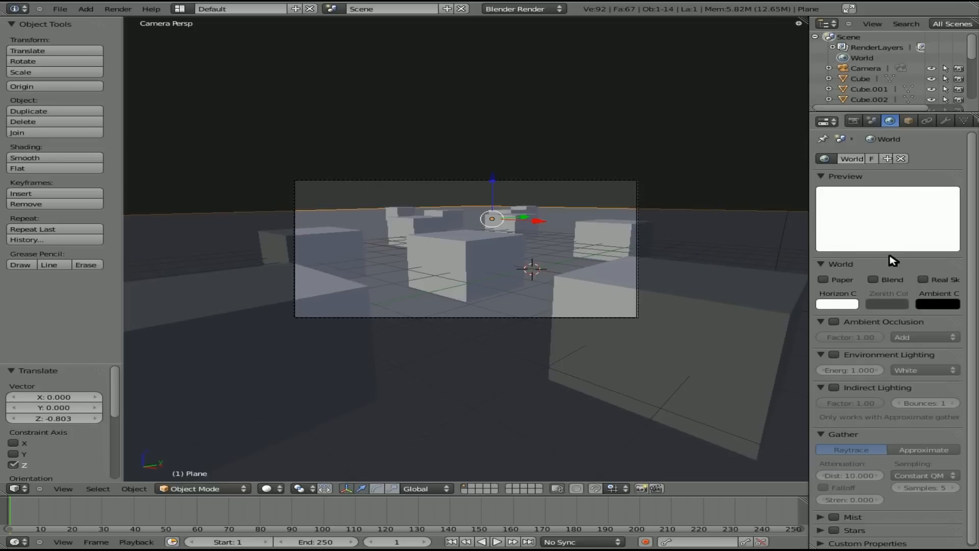
Step: Enable Ambient Occlusion for the world and render the scene to check the lighting
scroll(885, 426, "down", 1)
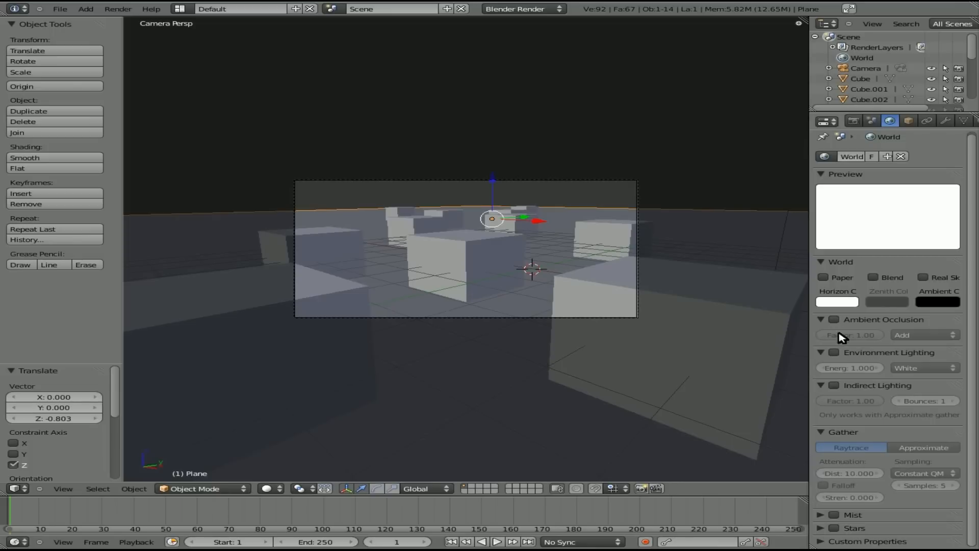
left_click(834, 319)
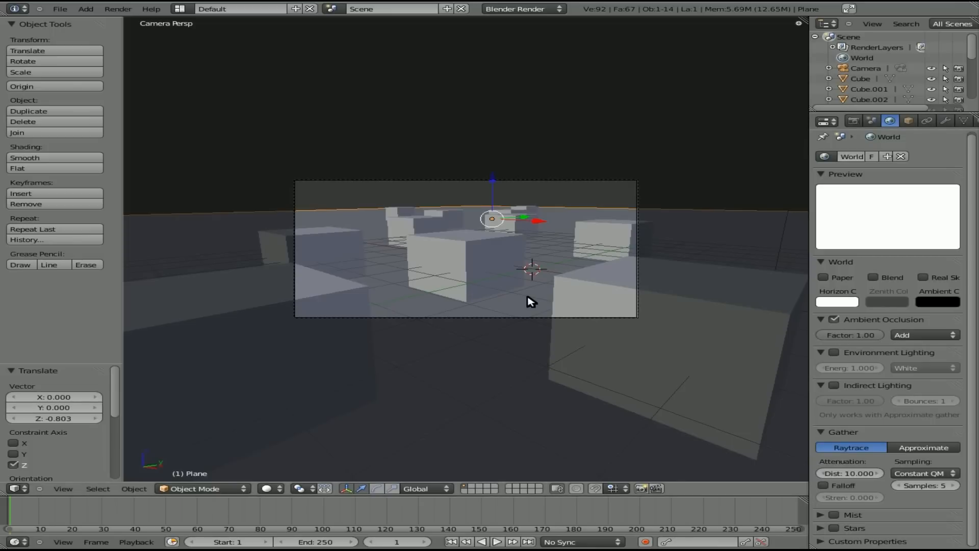
key("F12")
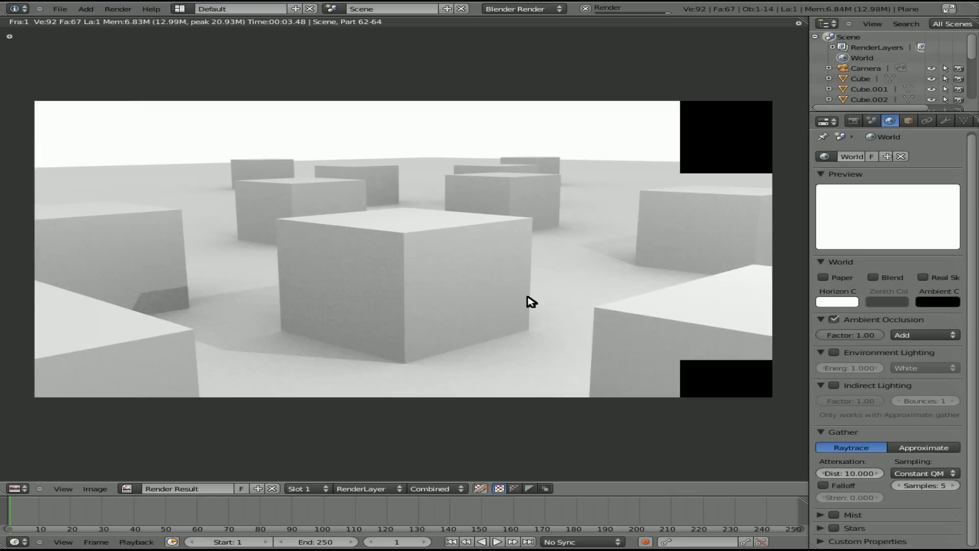
key("Escape")
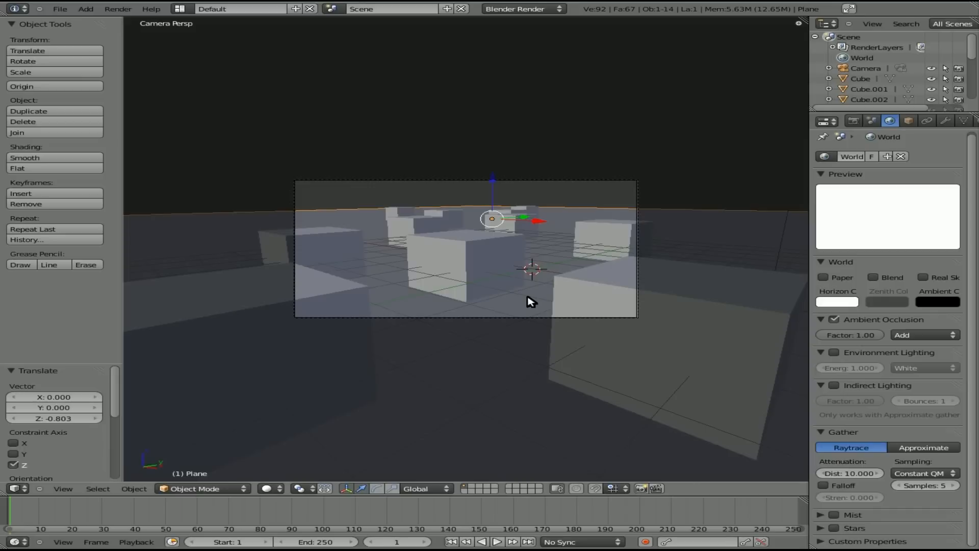
Step: Duplicate the four cubes farthest from the camera and place the copies about -13.85 on X and 15.05 on Y
key("KP_7")
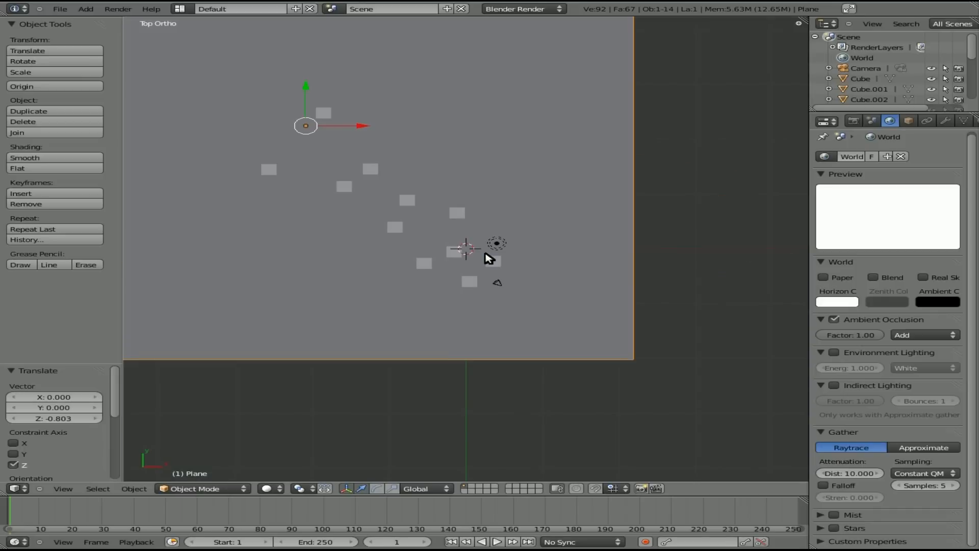
right_click(376, 179)
right_click(348, 187, "shift")
right_click(270, 170, "shift")
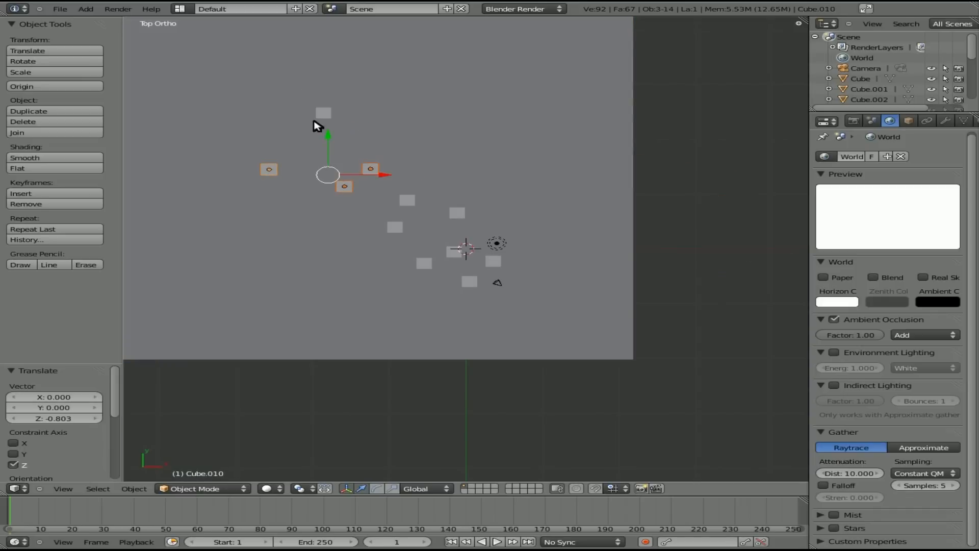
right_click(325, 114, "shift")
key("shift+d")
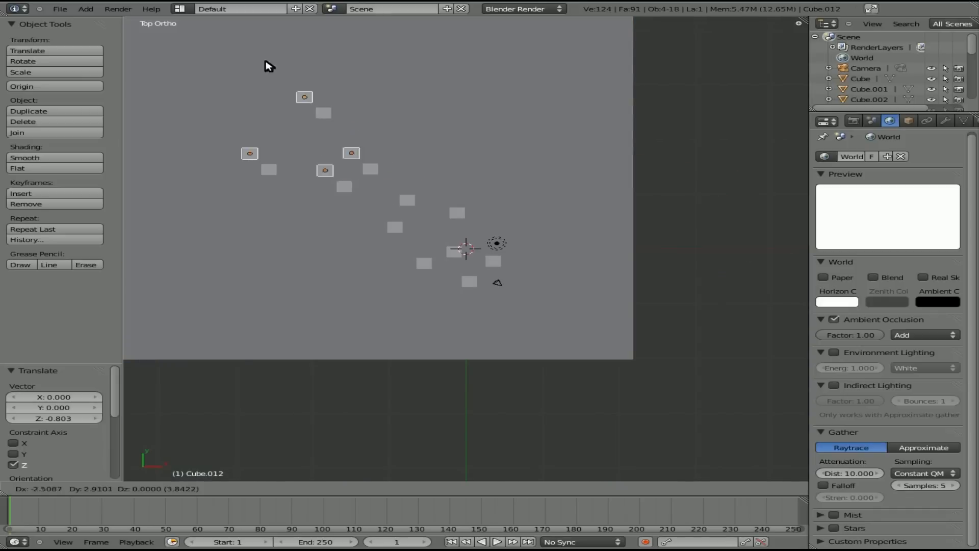
left_click(220, 33)
Step: Duplicate the four new cubes, rotate the copies about 69°, and move them about -0.80 on X and 4.92 on Y
key("shift+d")
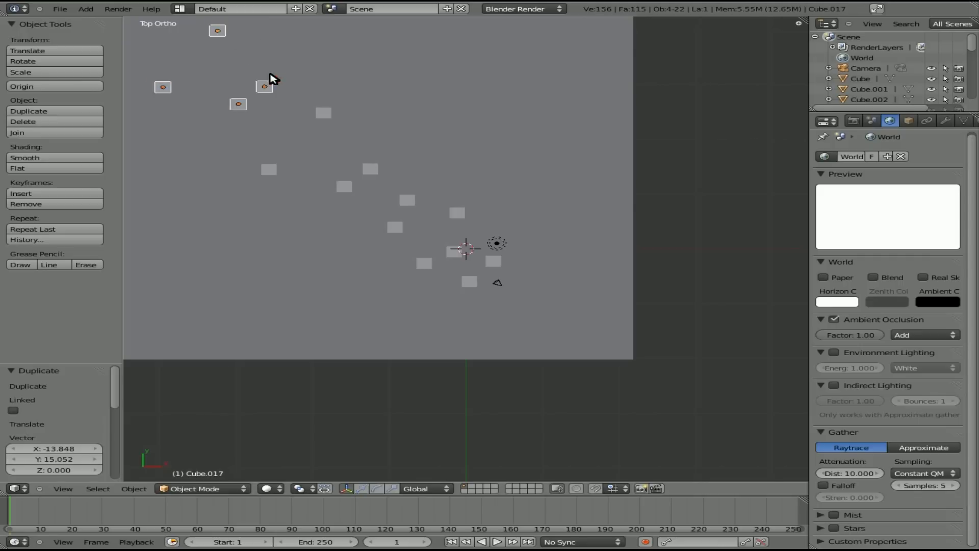
key("r")
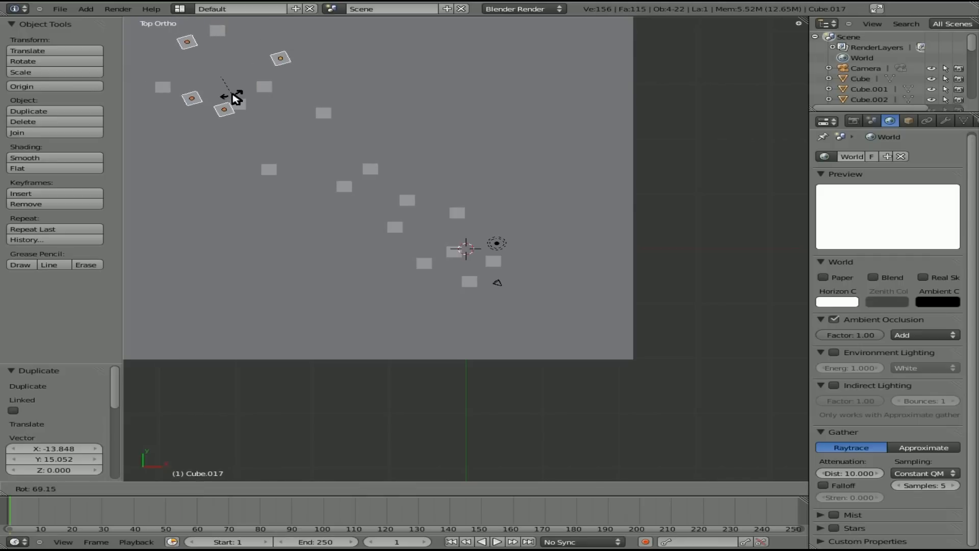
left_click(236, 99)
key("g")
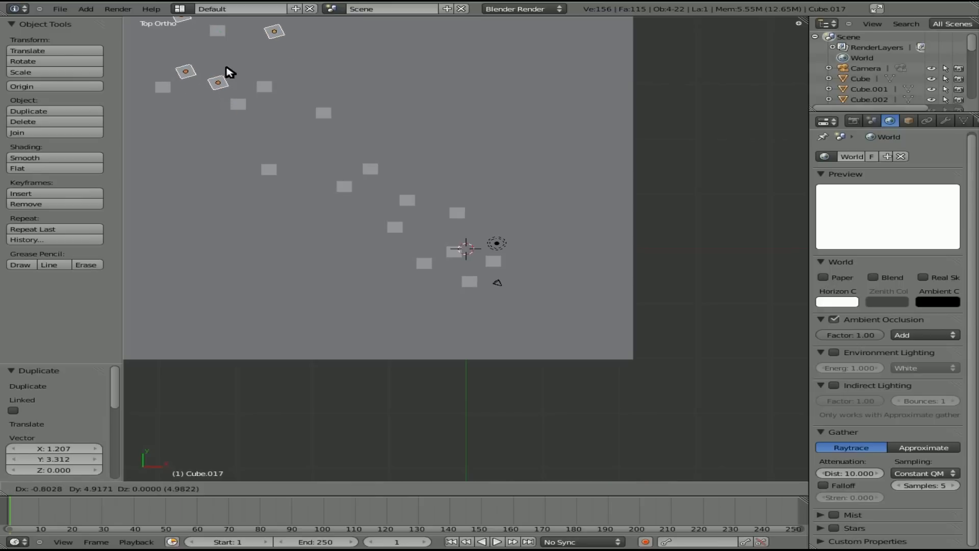
left_click(232, 71)
scroll(332, 143, "down", 2)
Step: Render the camera view again to check the added distant cubes
key("KP_0")
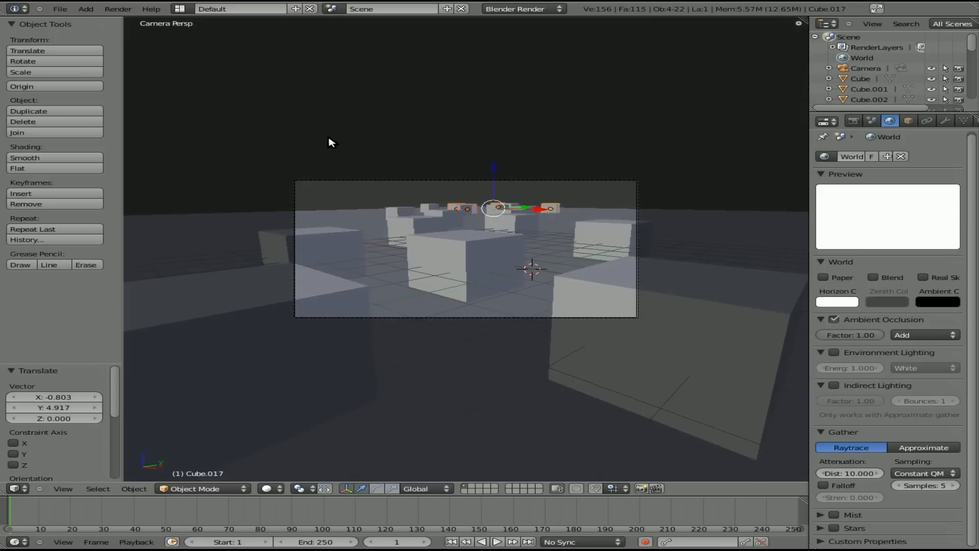
key("F12")
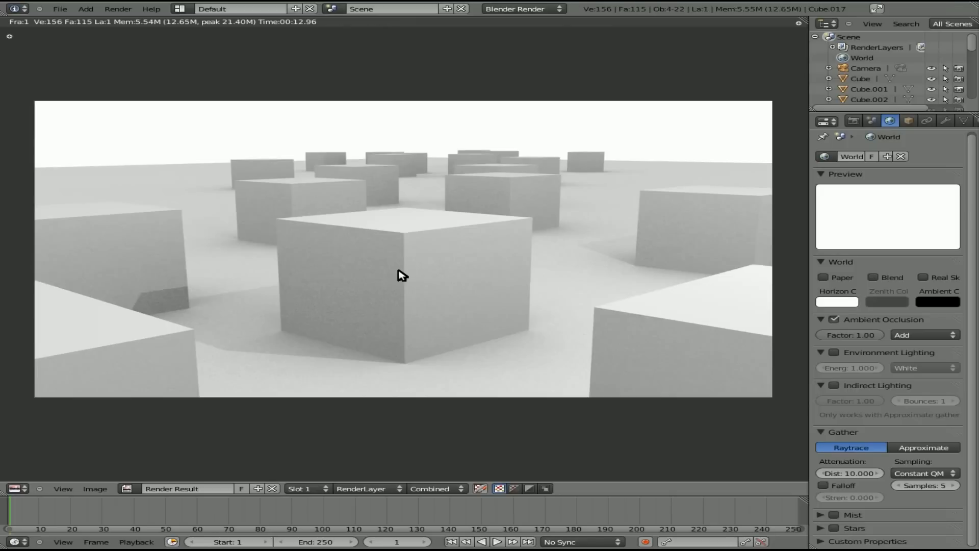
key("Escape")
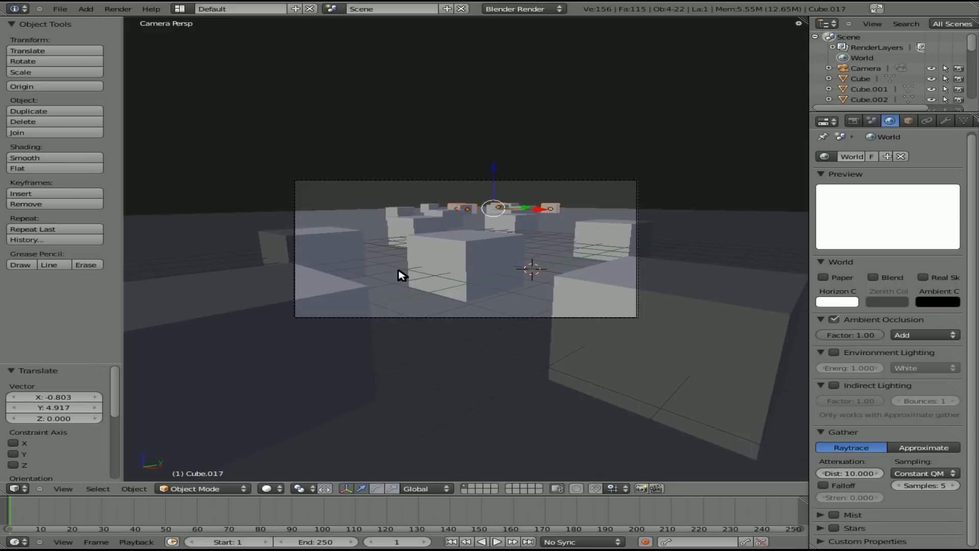
Step: Select the camera and turn on its Limits display in an enlarged side view
right_click(627, 182)
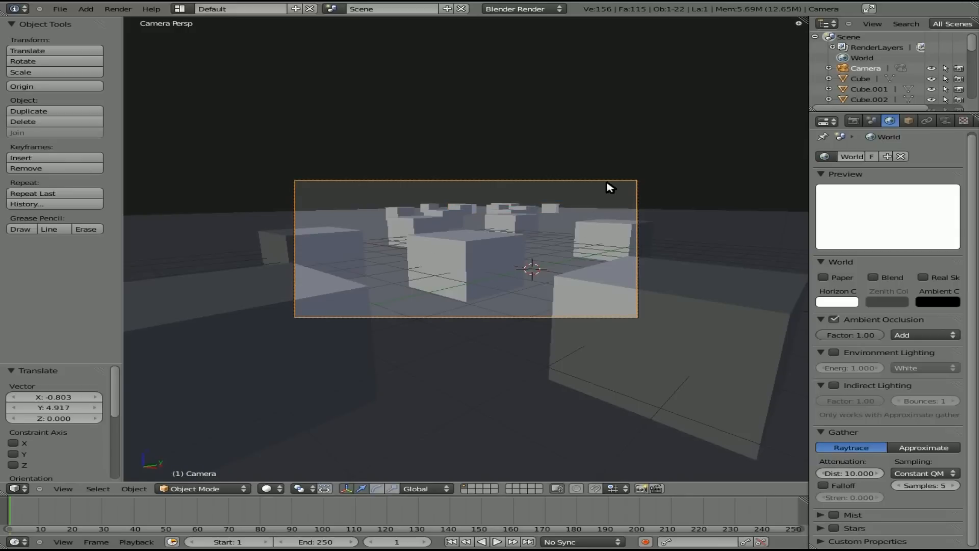
key("KP_3")
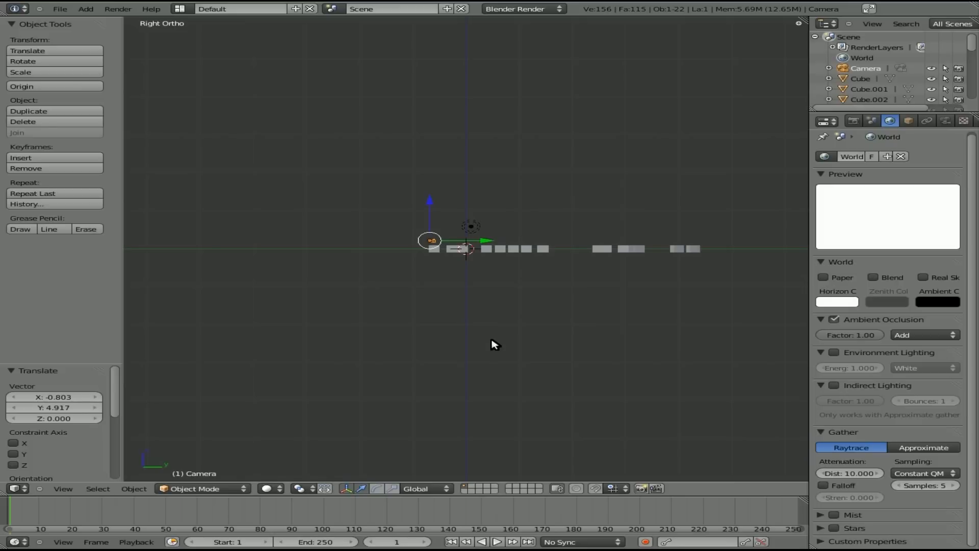
scroll(493, 344, "up", 8)
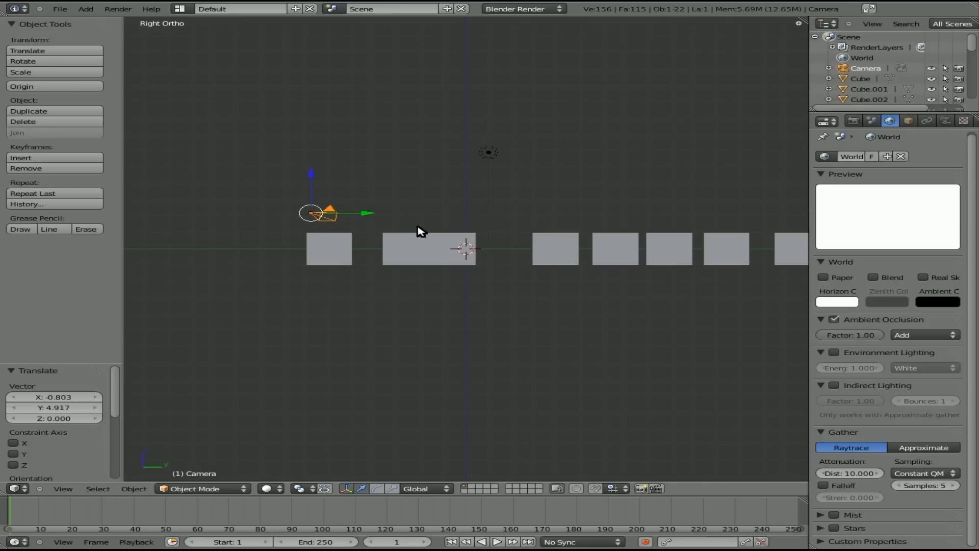
left_click(946, 123)
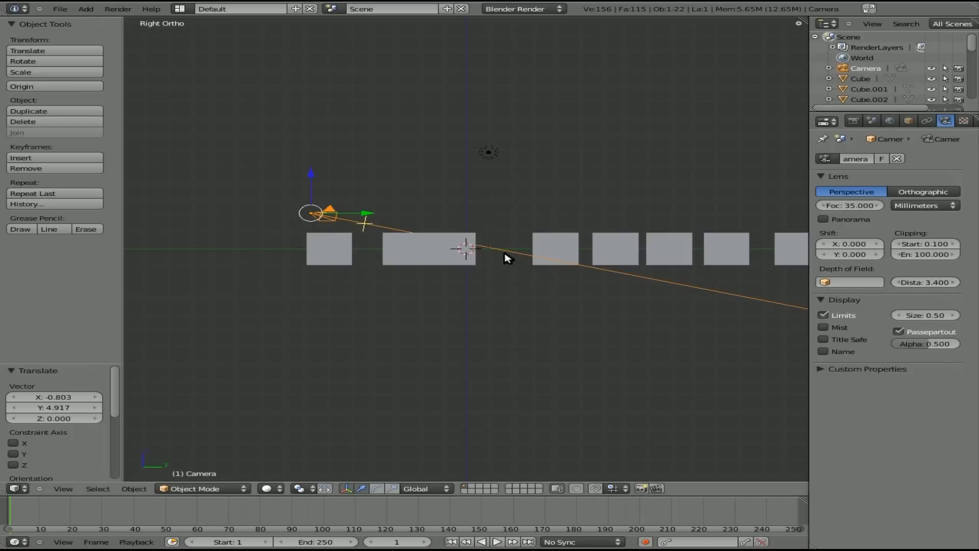
Step: Set the camera's depth of field distance to 8.3 at the central cube in the top view and render the scene
key("KP_7")
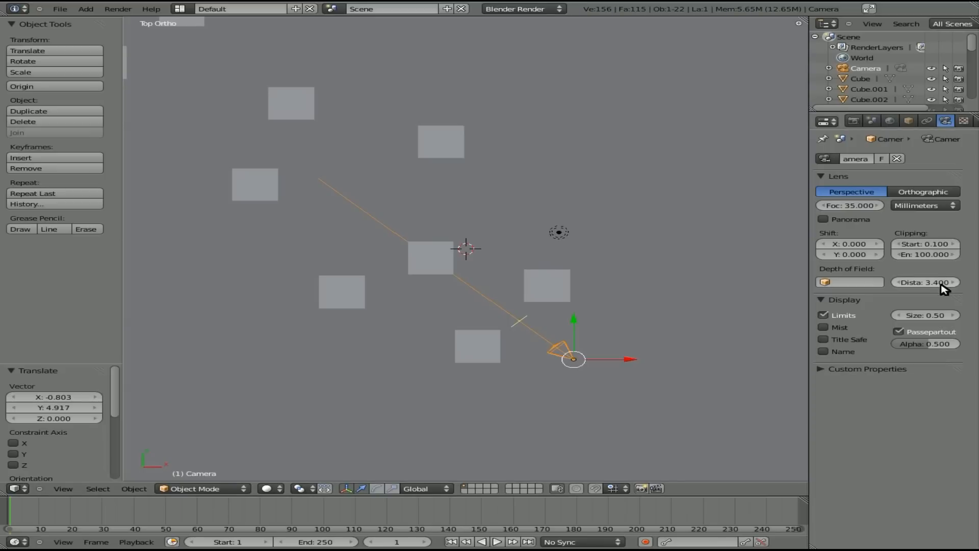
left_click_drag(934, 284, 944, 285)
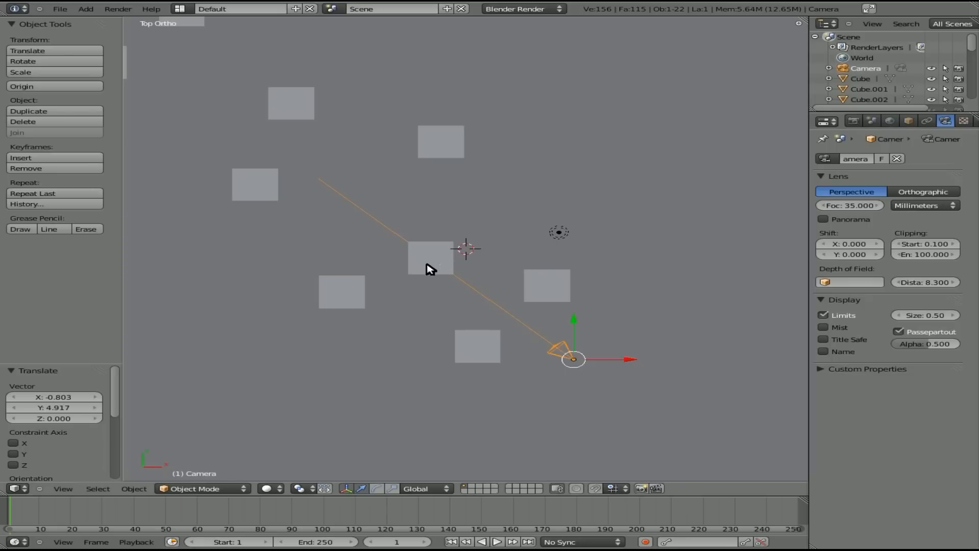
key("F12")
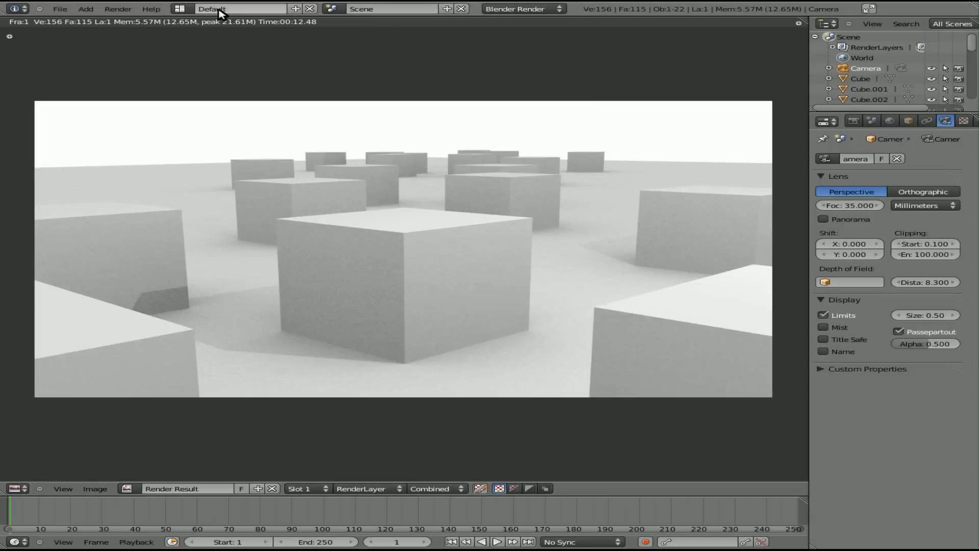
Step: Switch to the Compositing screen layout and enable Use Nodes and Backdrop for the compositor
left_click(180, 10)
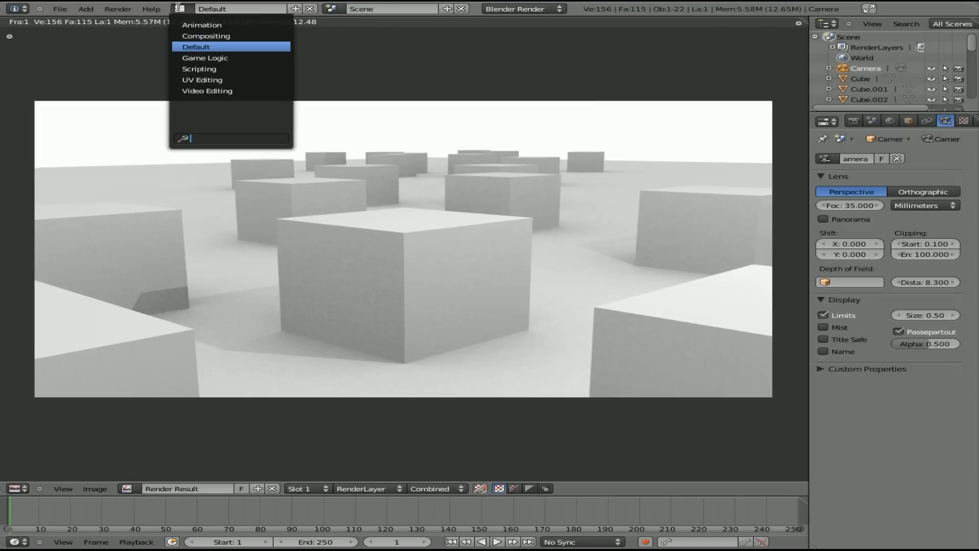
left_click(182, 37)
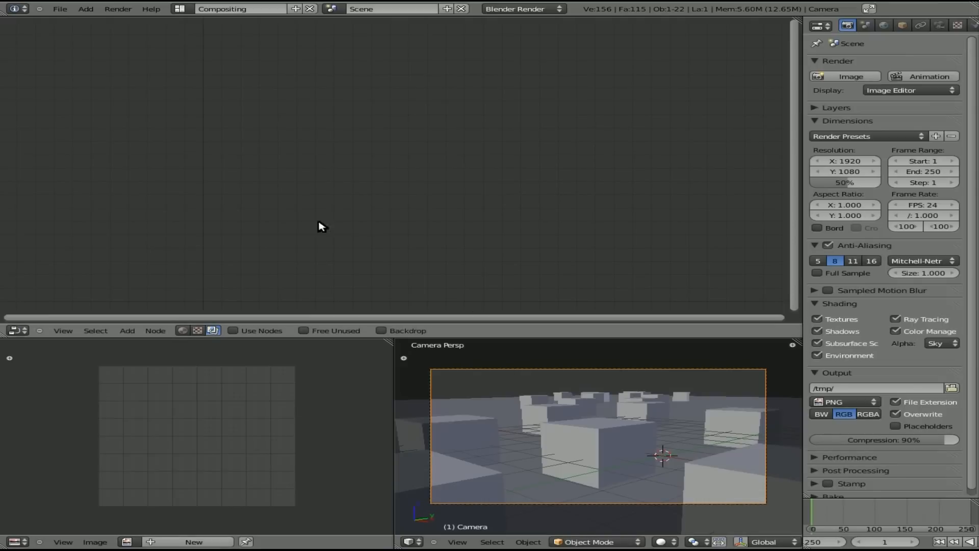
left_click(235, 332)
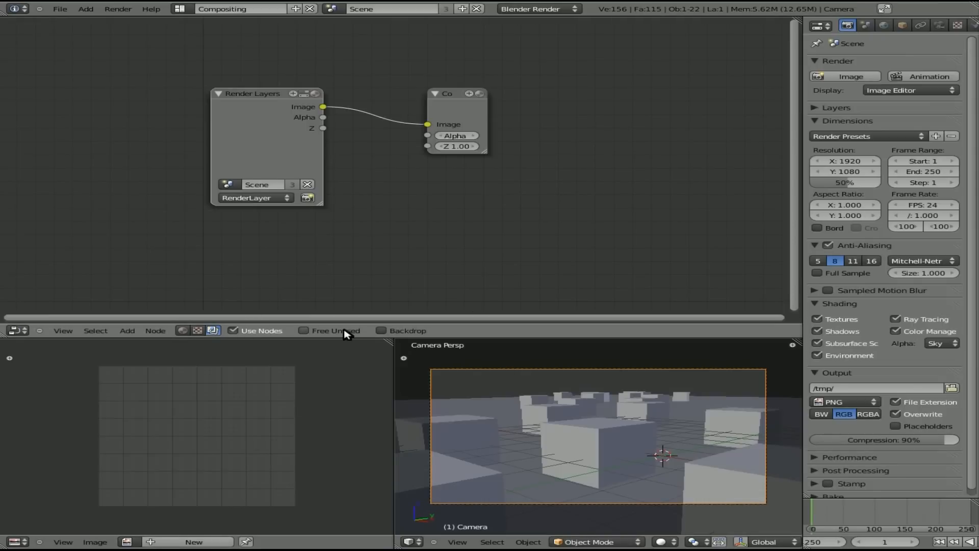
left_click(382, 331)
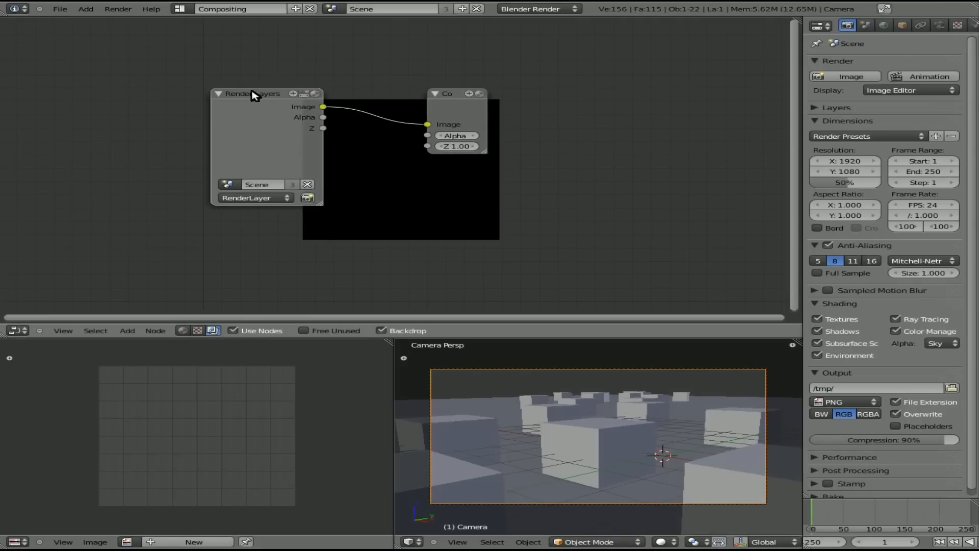
Step: Spread the Render Layers and Composite nodes apart on both sides of the backdrop and render the scene
left_click_drag(252, 94, 84, 139)
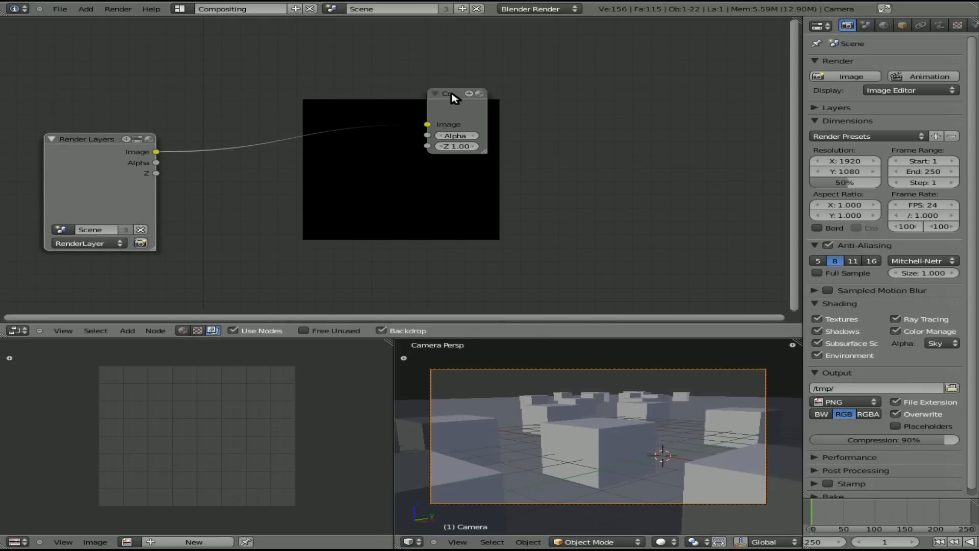
left_click_drag(451, 97, 667, 80)
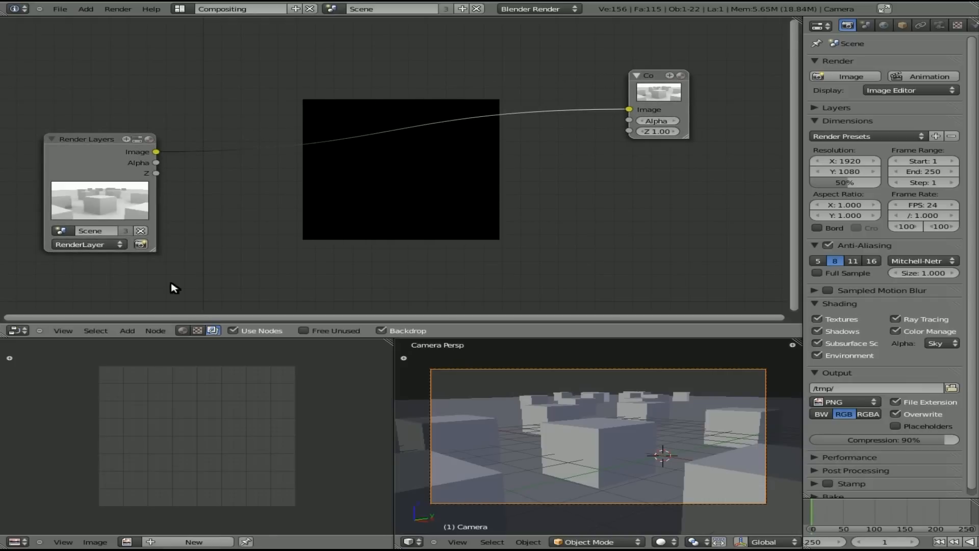
key("F12")
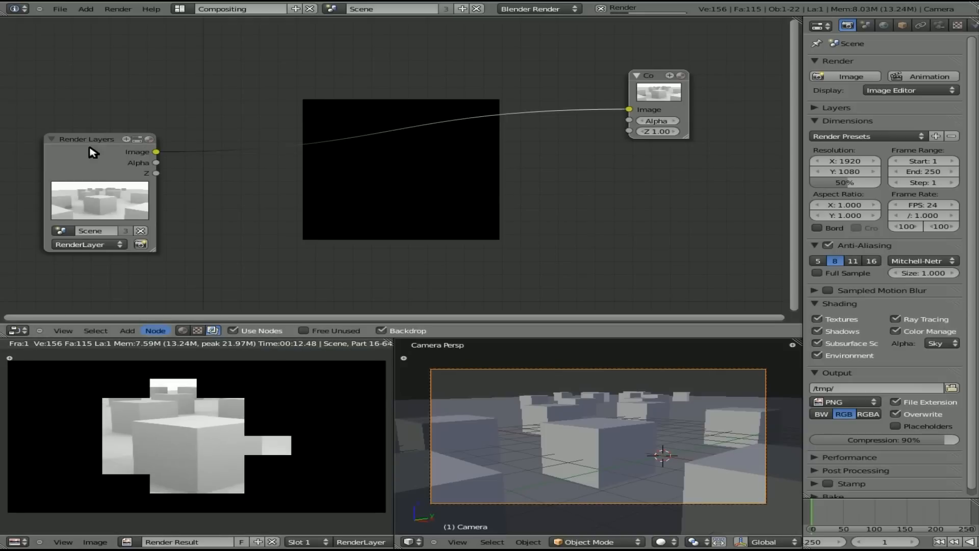
left_click_drag(88, 143, 82, 66)
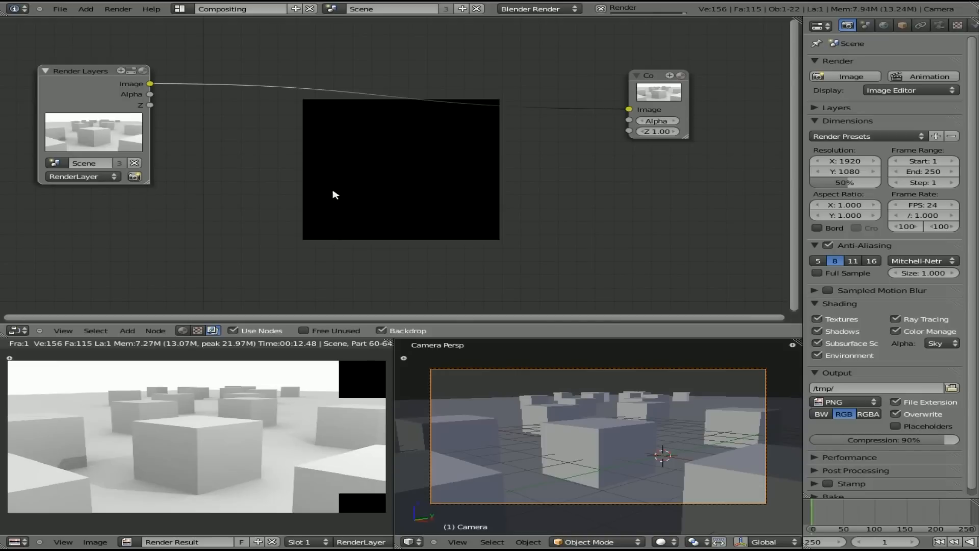
left_click(388, 330)
left_click(390, 331)
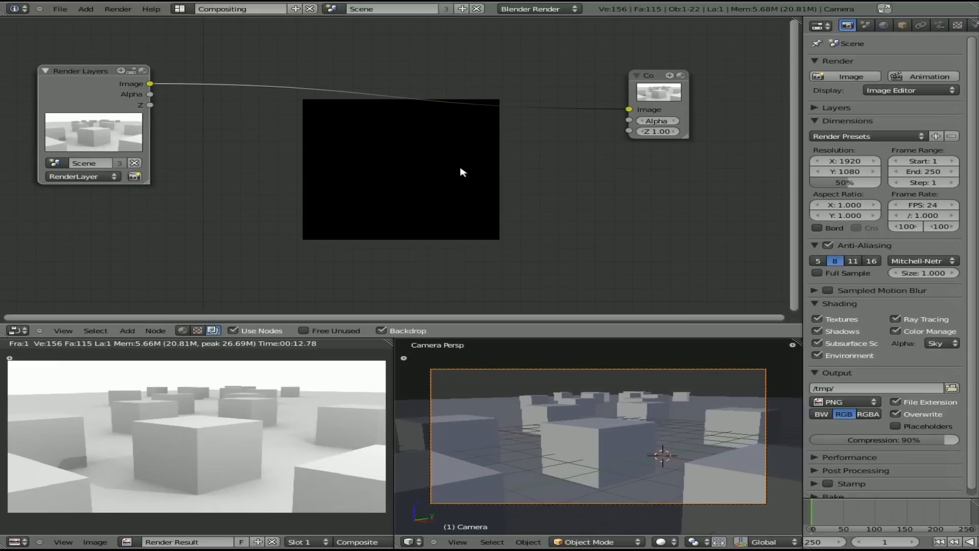
Step: Add a Viewer output node below the Composite node and link the Render Layers Image output to its Image input
key("shift+a")
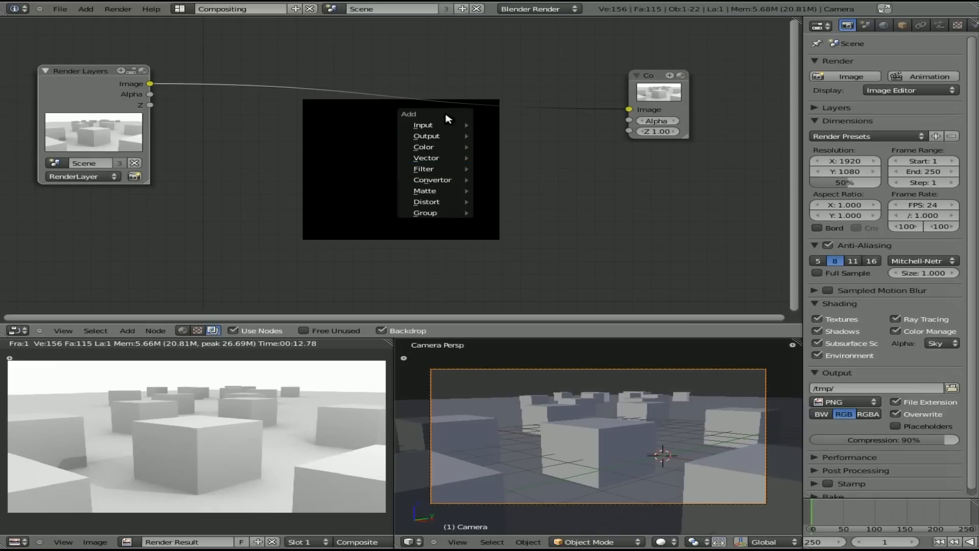
mouse_move(441, 137)
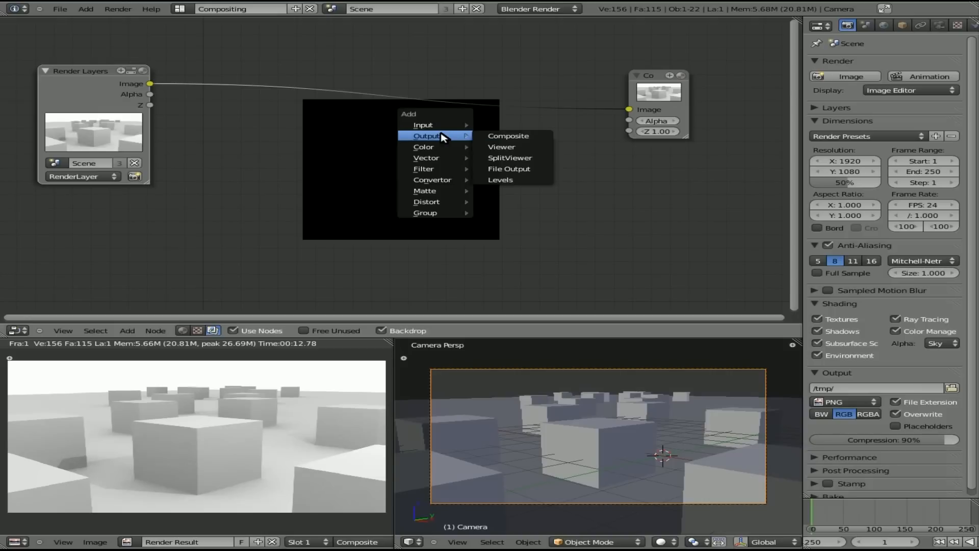
left_click(502, 148)
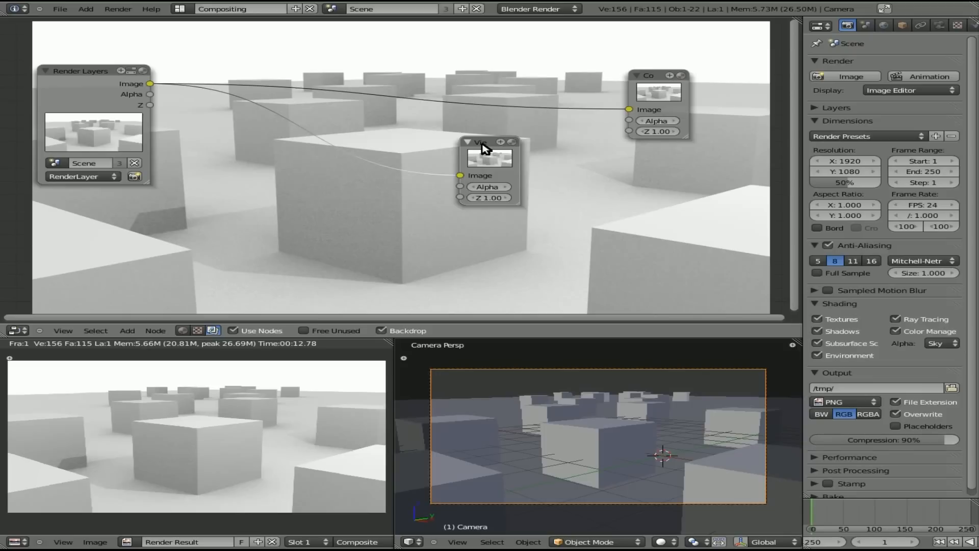
left_click_drag(486, 149, 678, 183)
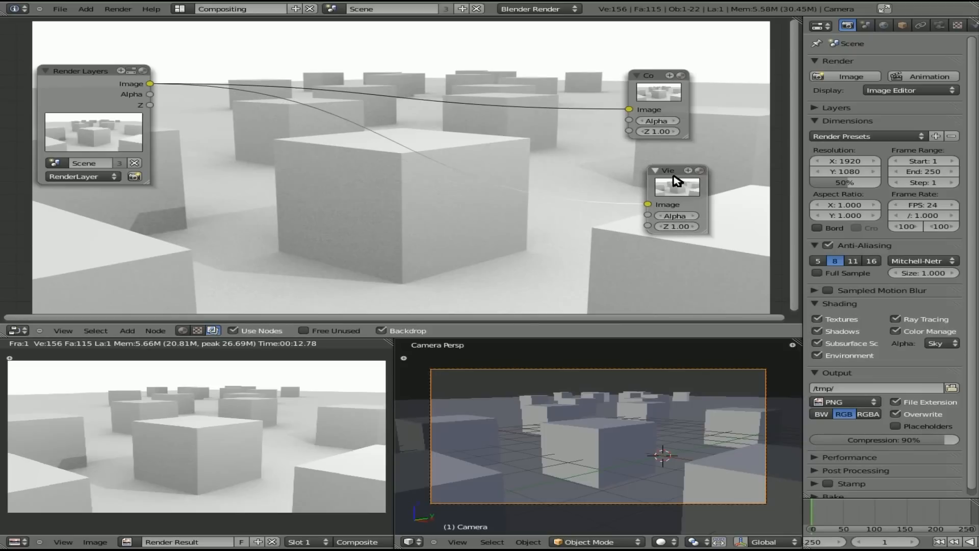
left_click(79, 84)
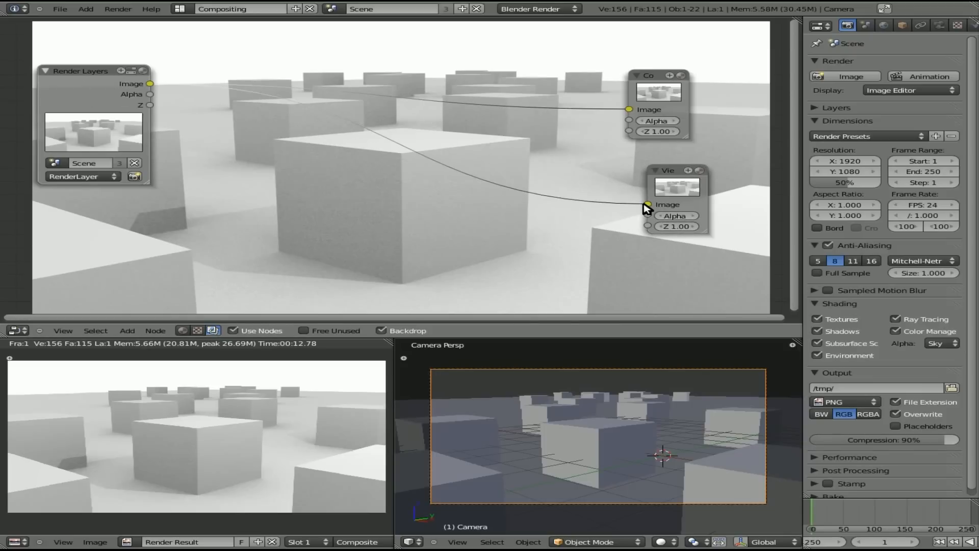
left_click_drag(647, 207, 356, 171)
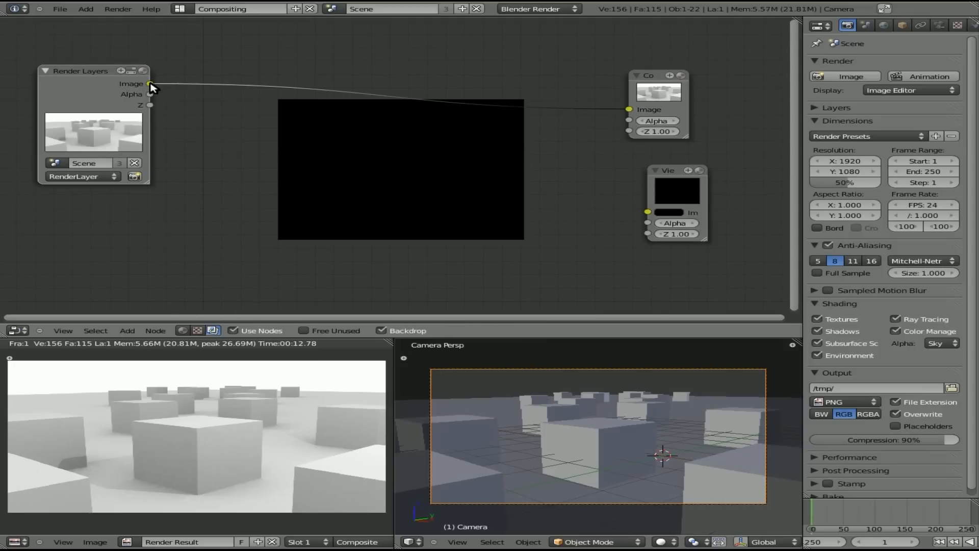
left_click_drag(150, 84, 649, 213)
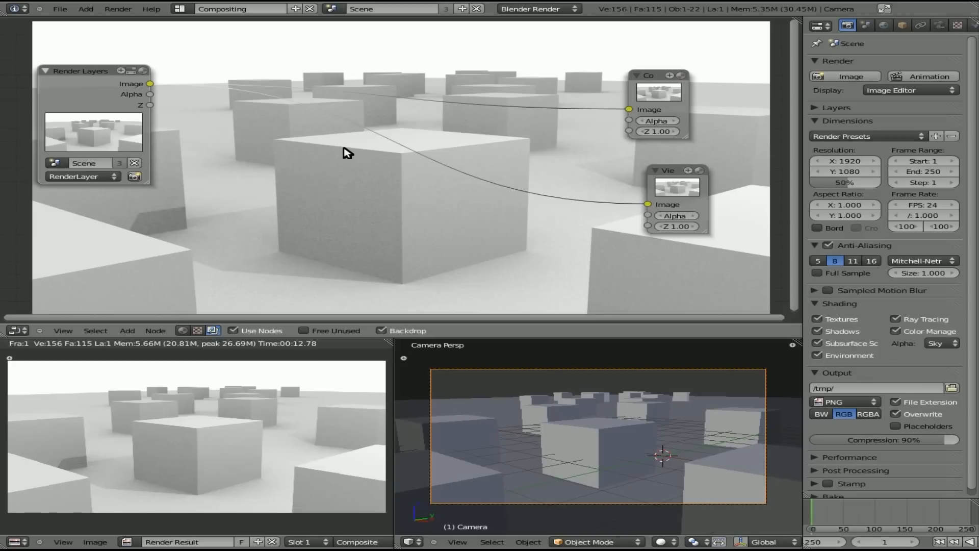
Step: Scale down the compositor backdrop so the whole rendered image fits inside the node editor
key("v")
key("v")
key("v")
key("v")
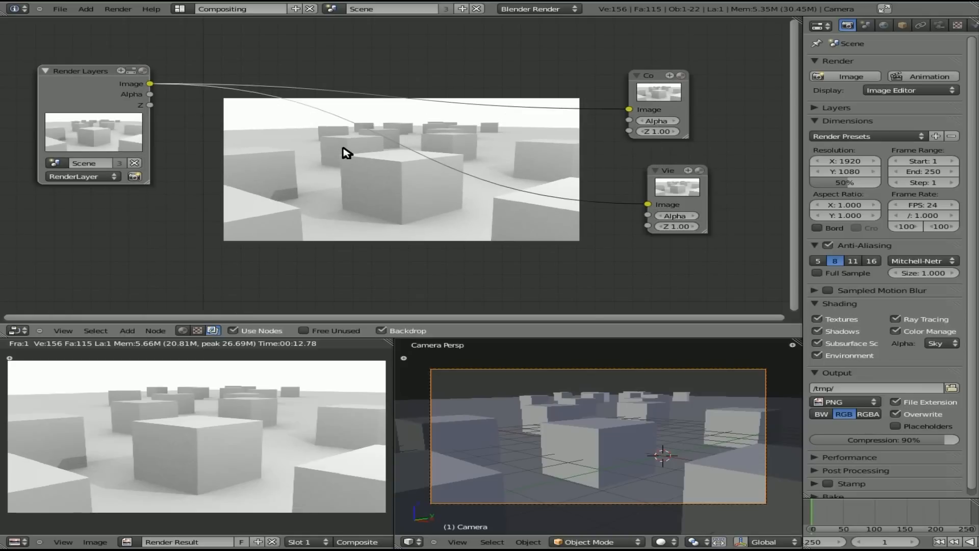
key("alt+v")
key("alt+v")
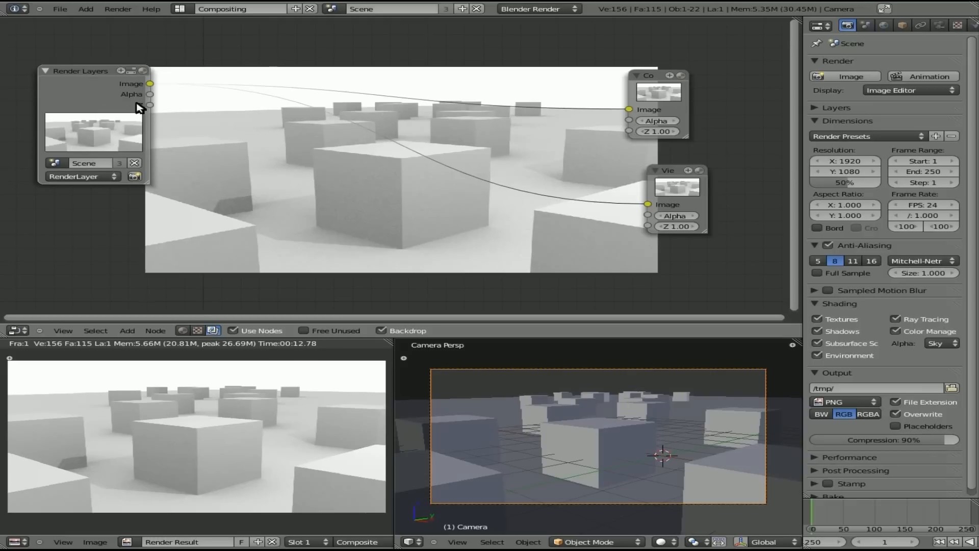
Step: Collapse the Composite and Viewer nodes and move them and the Render Layers node clear of the backdrop image
left_click_drag(92, 77, 75, 66)
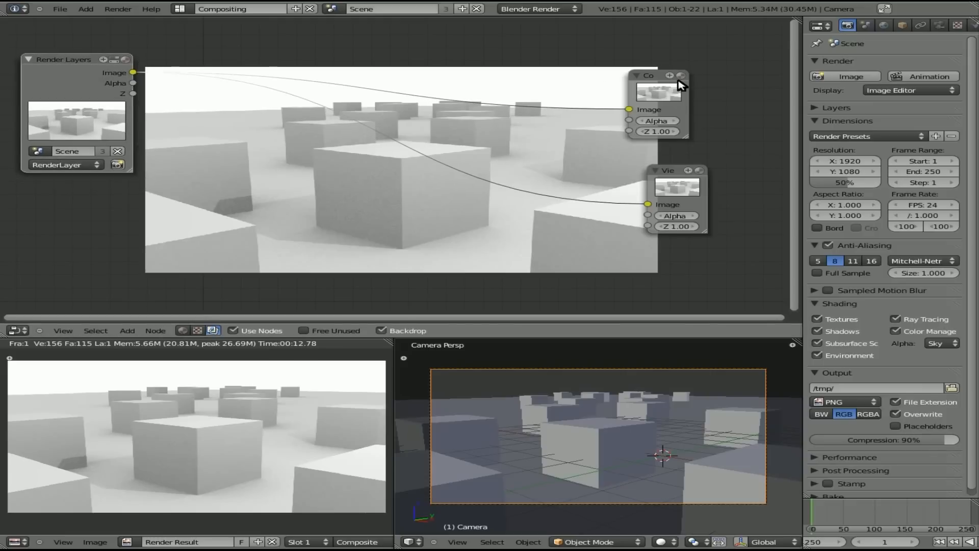
left_click_drag(658, 82, 713, 61)
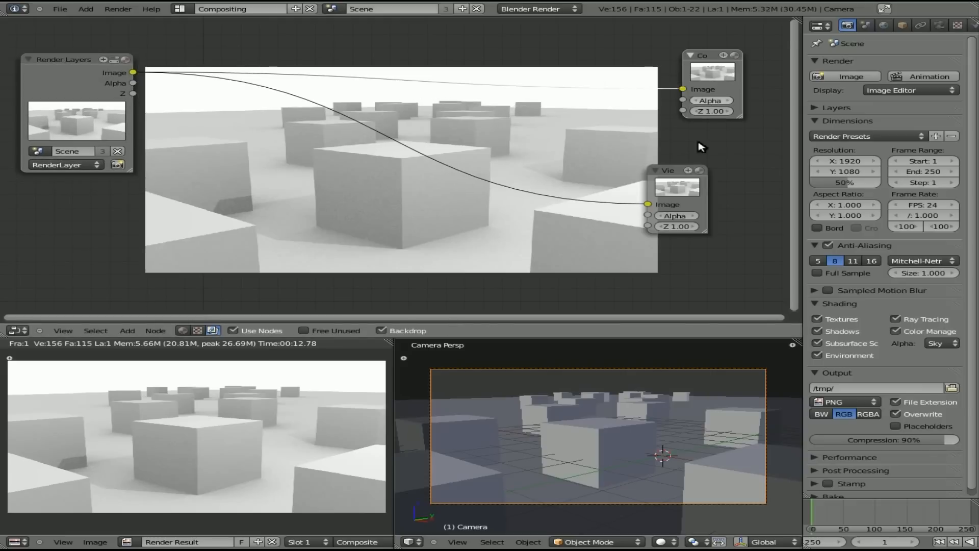
left_click(690, 55)
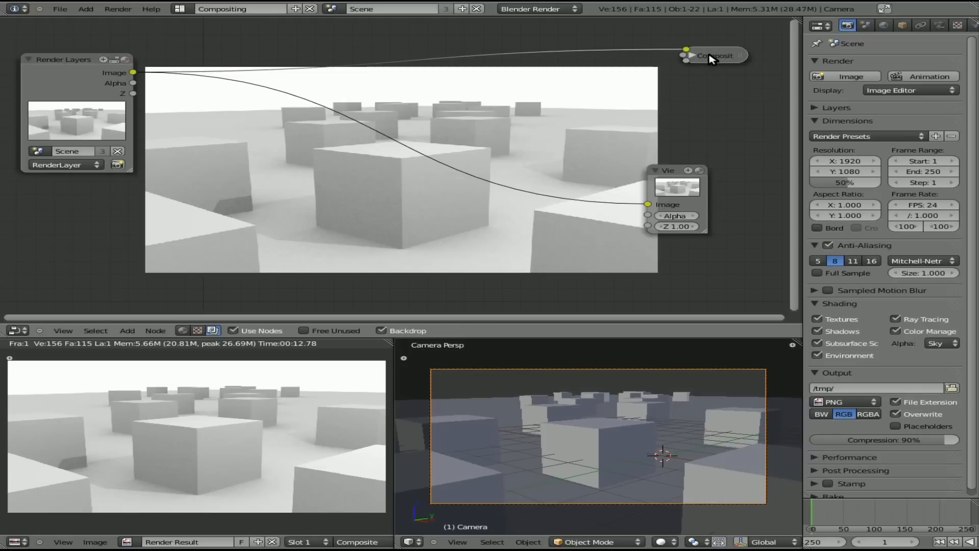
left_click_drag(711, 54, 735, 47)
left_click(654, 171)
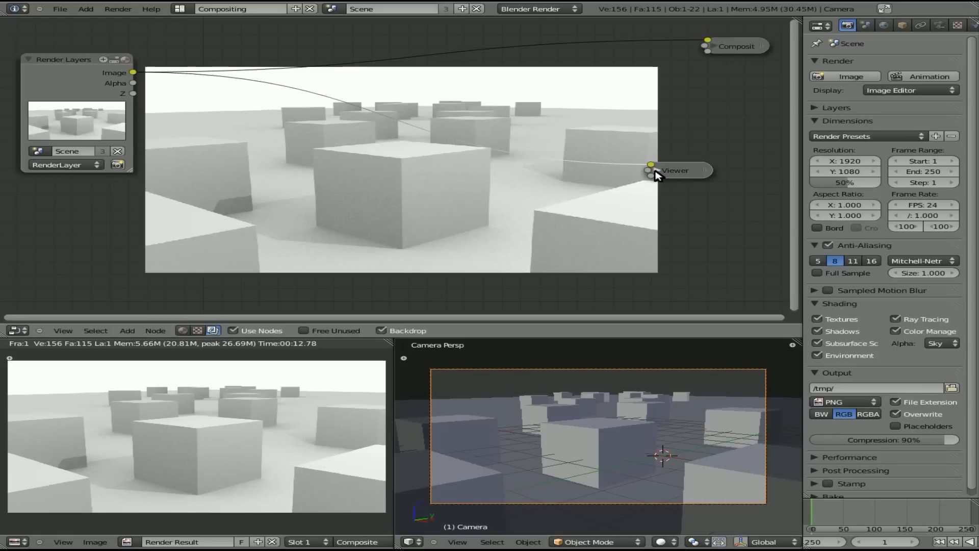
left_click_drag(677, 174, 744, 90)
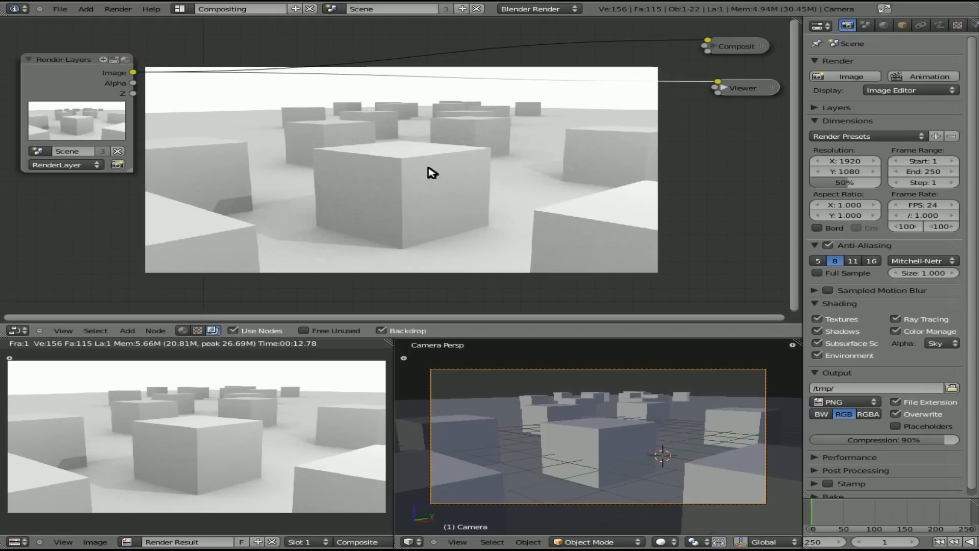
Step: Add a Defocus filter node and link it between the Render Layers Image output and the Viewer node
key("shift+a")
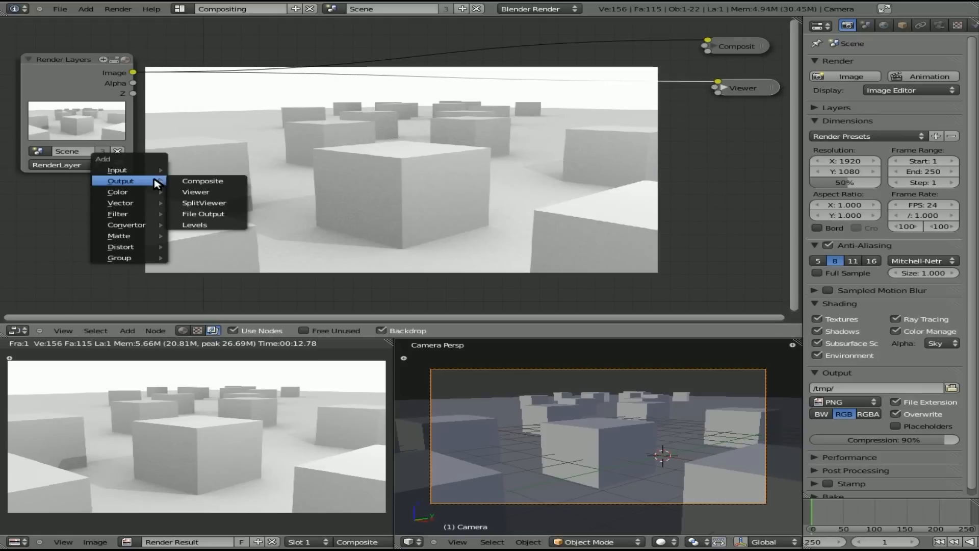
mouse_move(142, 217)
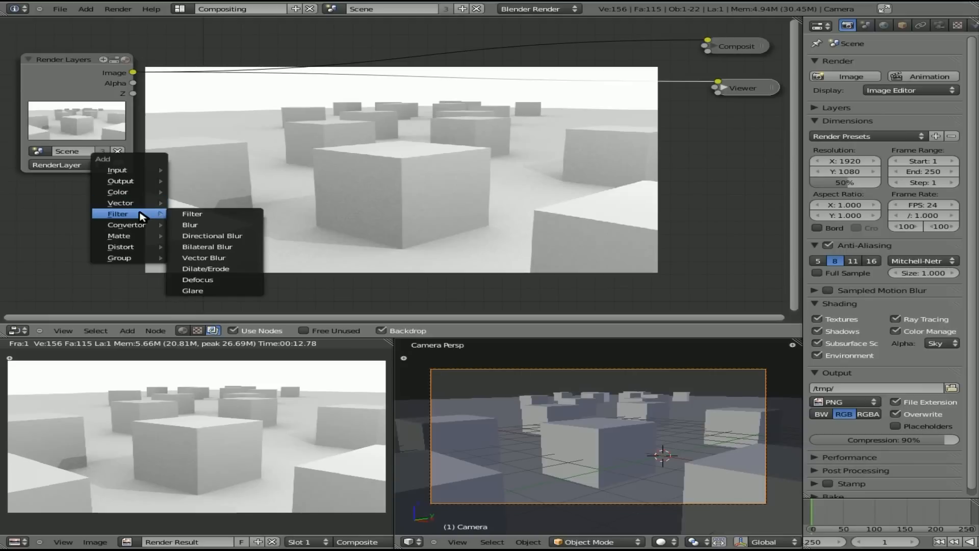
left_click(246, 280)
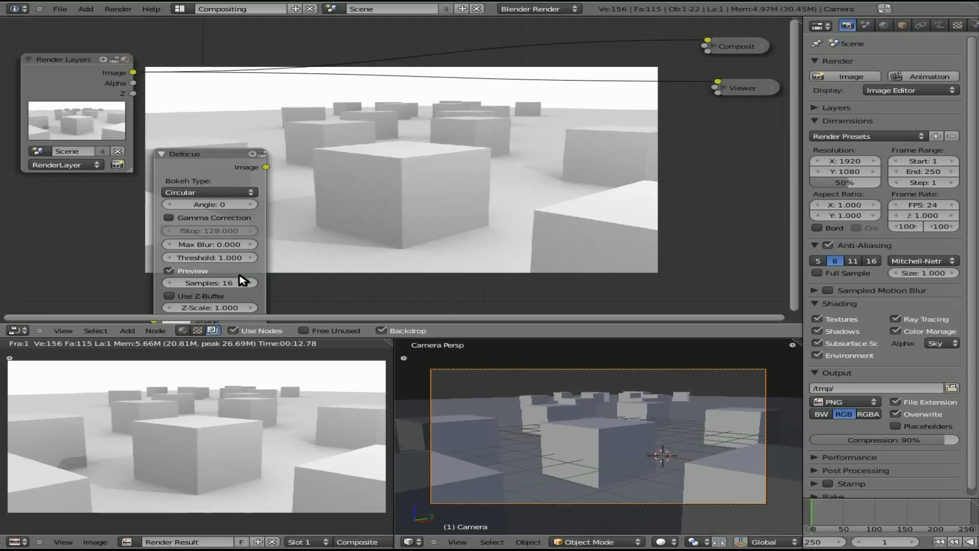
left_click_drag(198, 158, 289, 91)
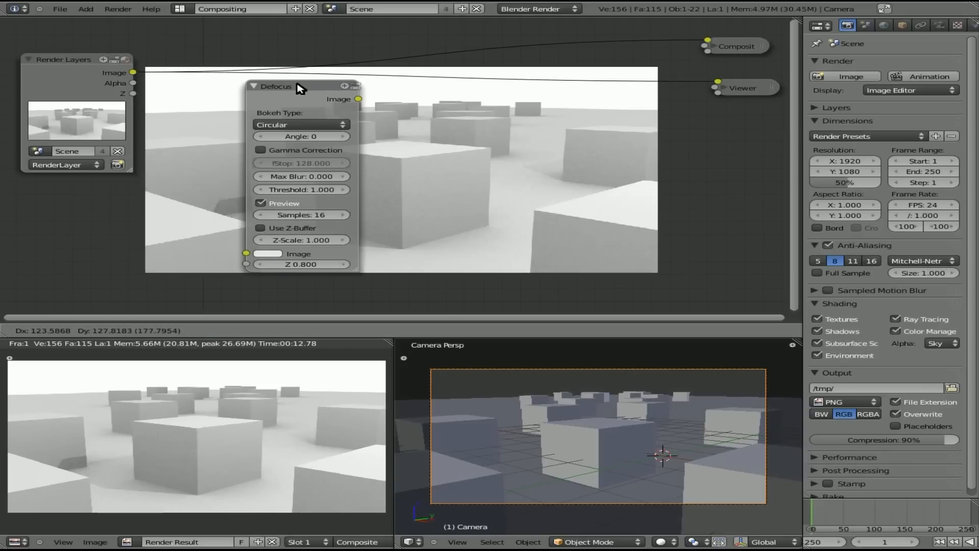
left_click_drag(134, 72, 247, 253)
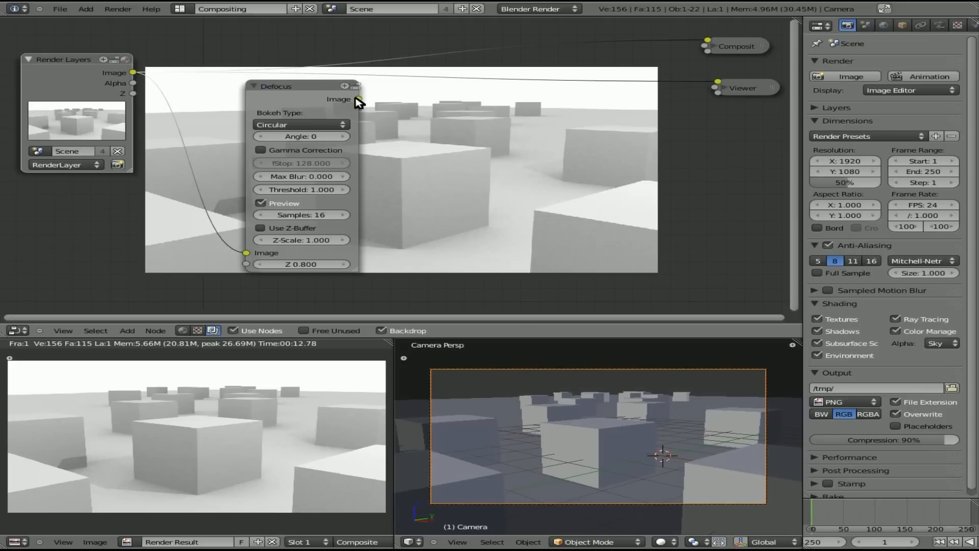
left_click_drag(358, 99, 718, 82)
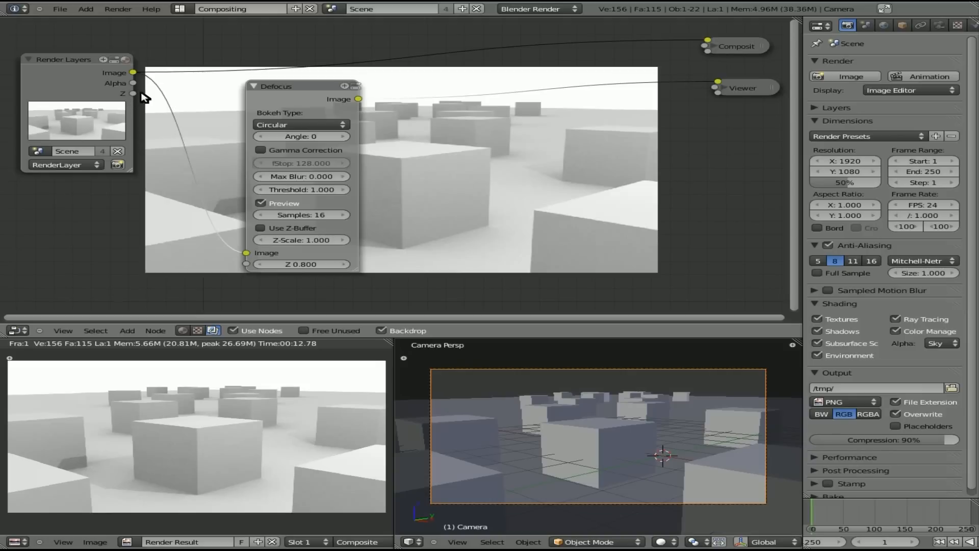
Step: Link the Render Layers Z output to the Defocus node's Z input and enable Use Z-Buffer
left_click_drag(141, 94, 247, 264)
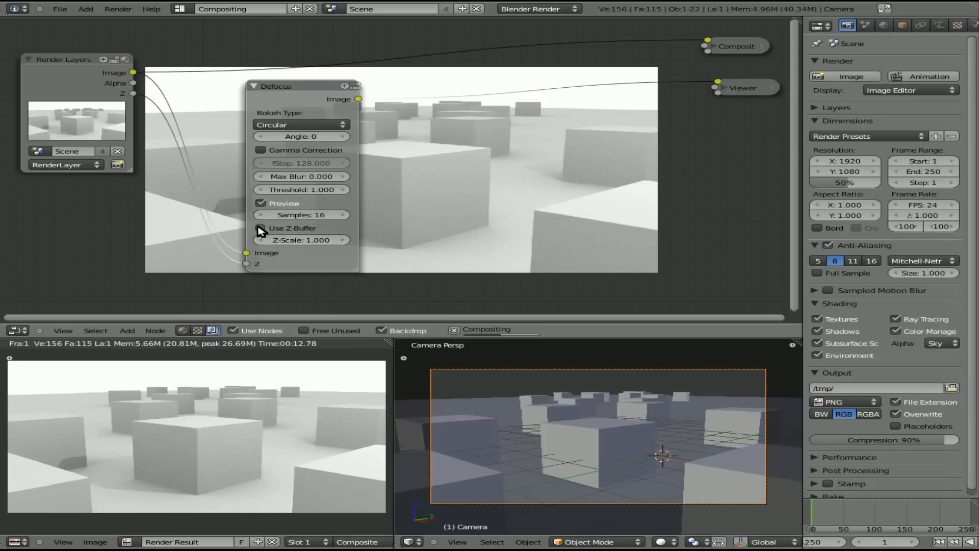
left_click(260, 229)
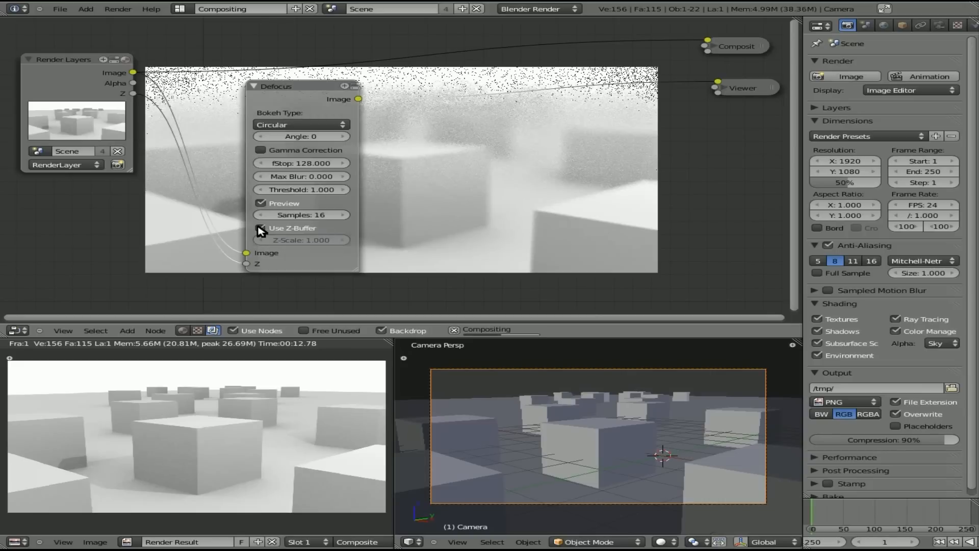
left_click_drag(292, 91, 247, 86)
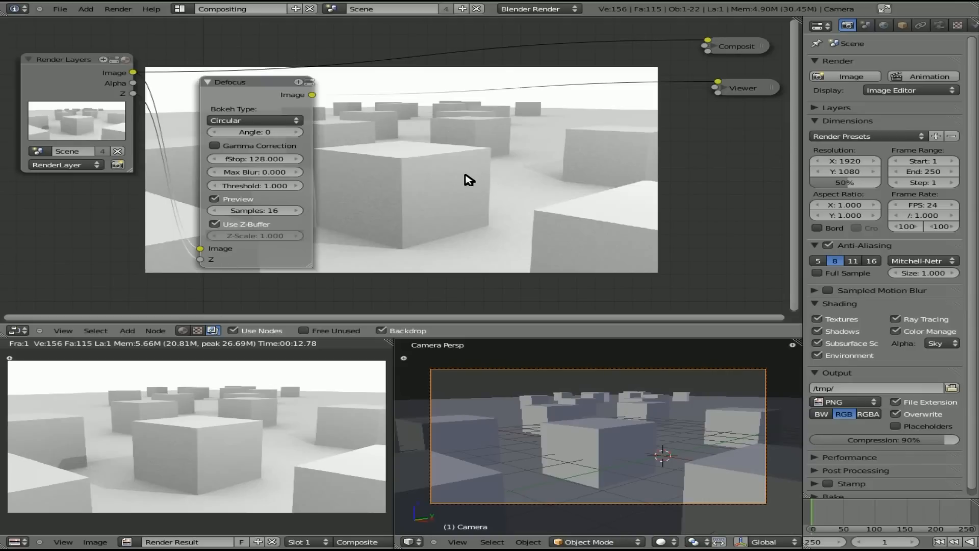
Step: Lower the Defocus node's fStop to 50, 25 and finally 5 to compare the blur strength
left_click(255, 159)
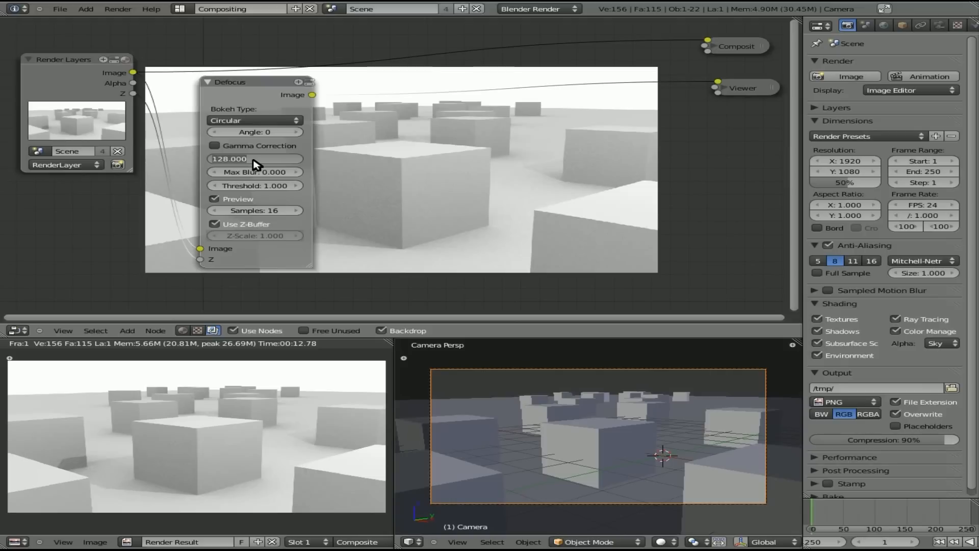
type("50")
key("Return")
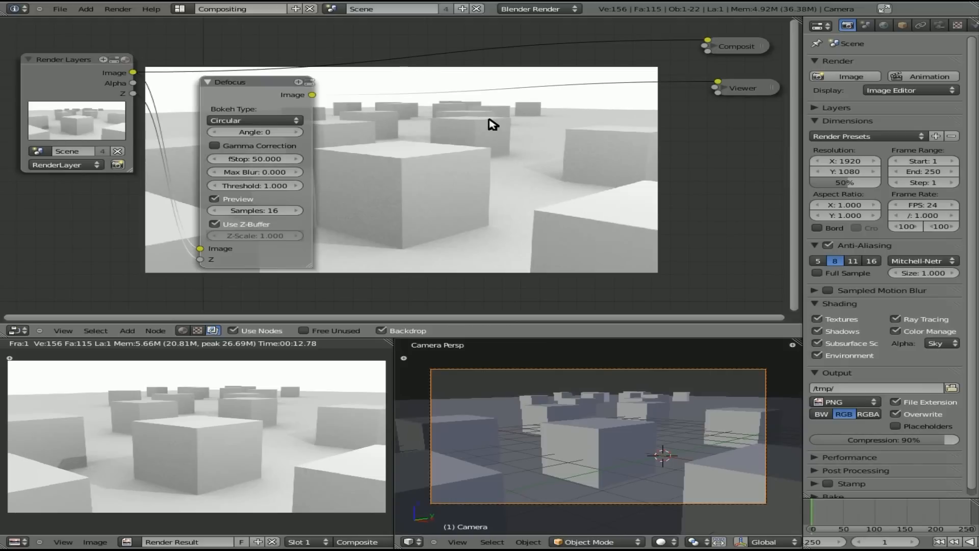
left_click(258, 161)
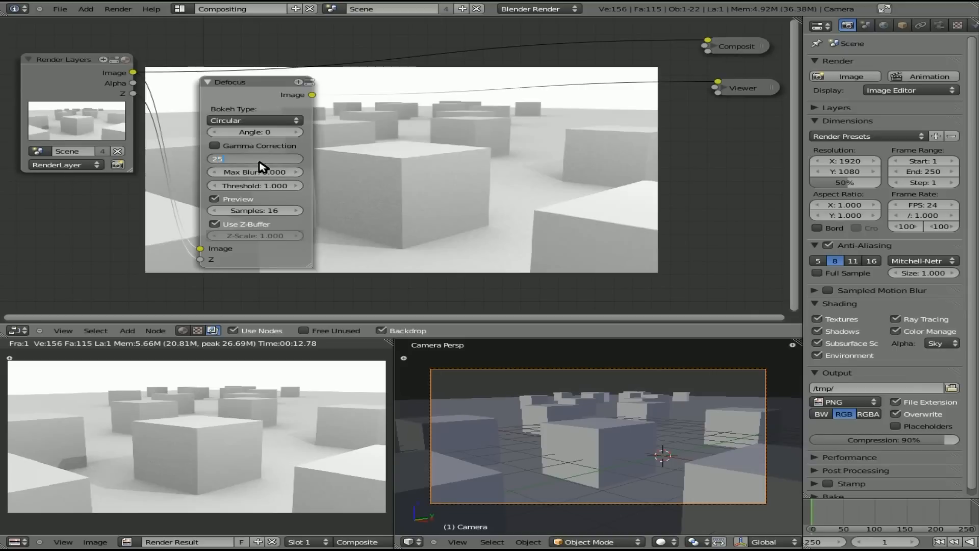
key("Return")
left_click(256, 161)
type("5")
key("Return")
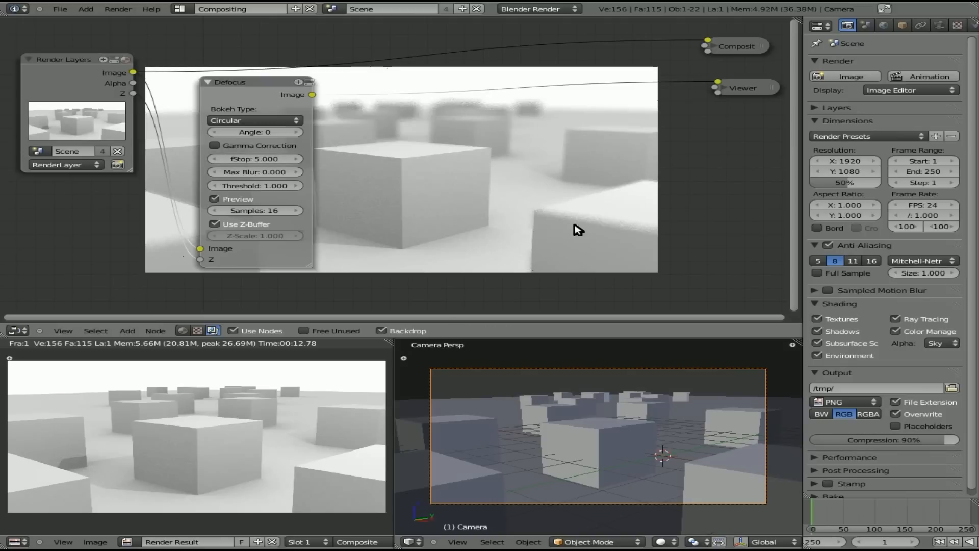
Step: Collapse the Defocus node and reposition it over the backdrop between the Render Layers and Viewer nodes
left_click(209, 85)
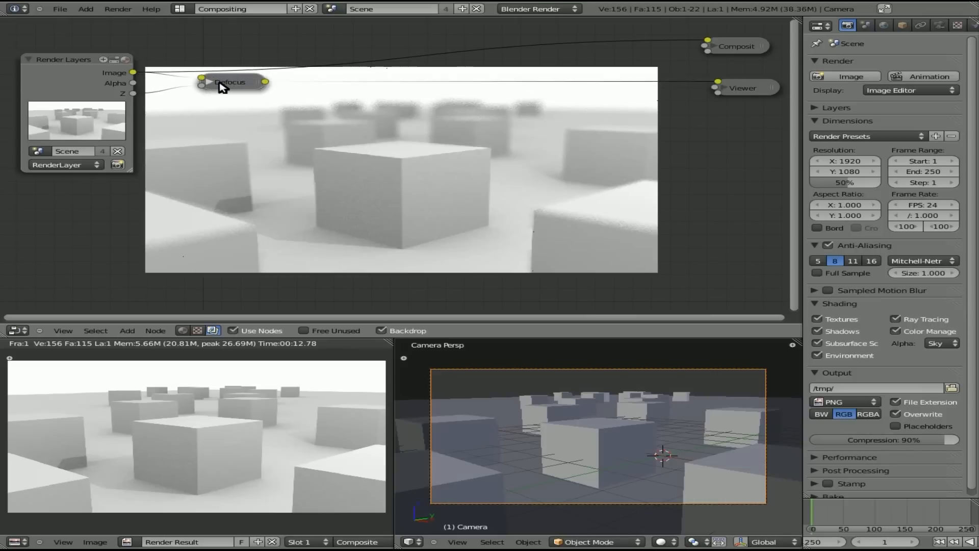
left_click_drag(219, 88, 95, 259)
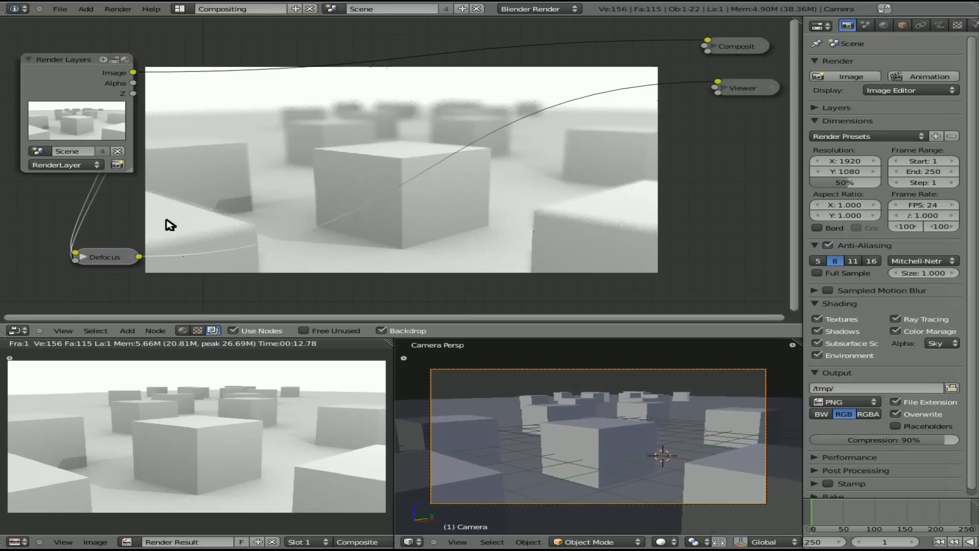
left_click_drag(108, 257, 320, 202)
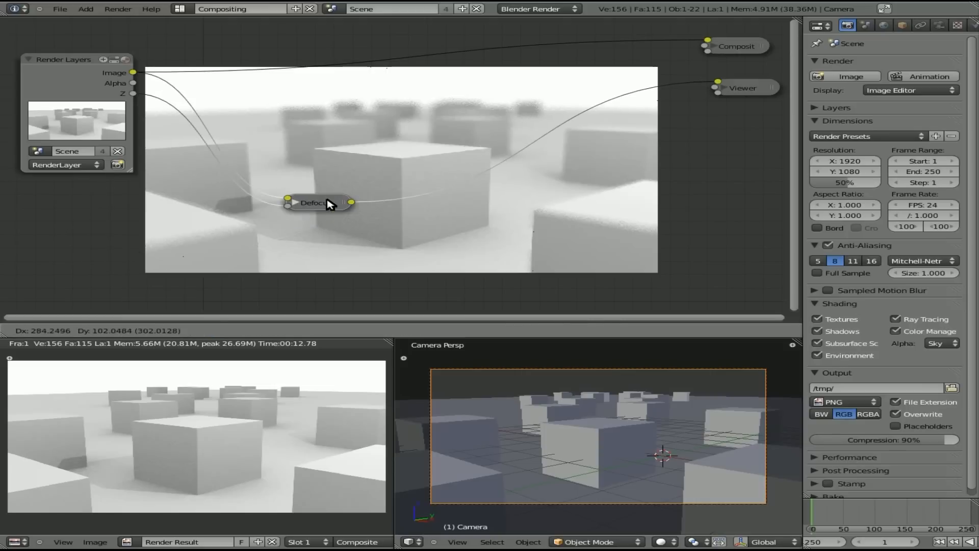
Step: Expand the Defocus node over the backdrop and raise its preview Samples to 64 and finally to 128
left_click(300, 203)
left_click_drag(319, 202, 307, 111)
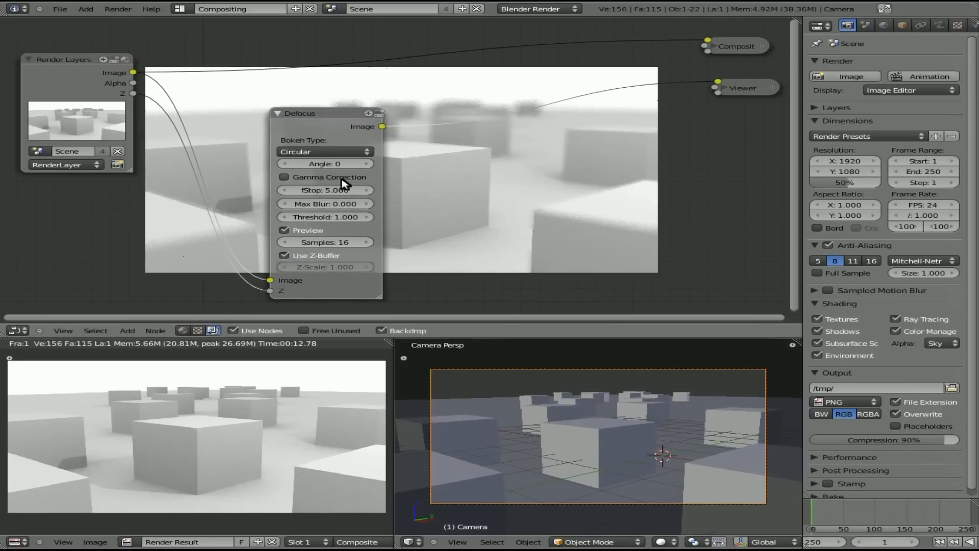
left_click(341, 243)
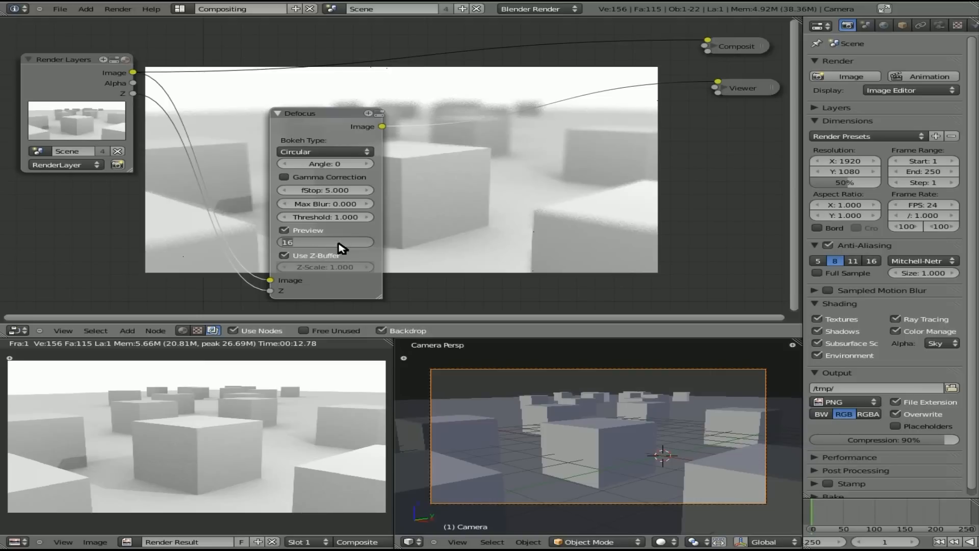
type("64")
key("Return")
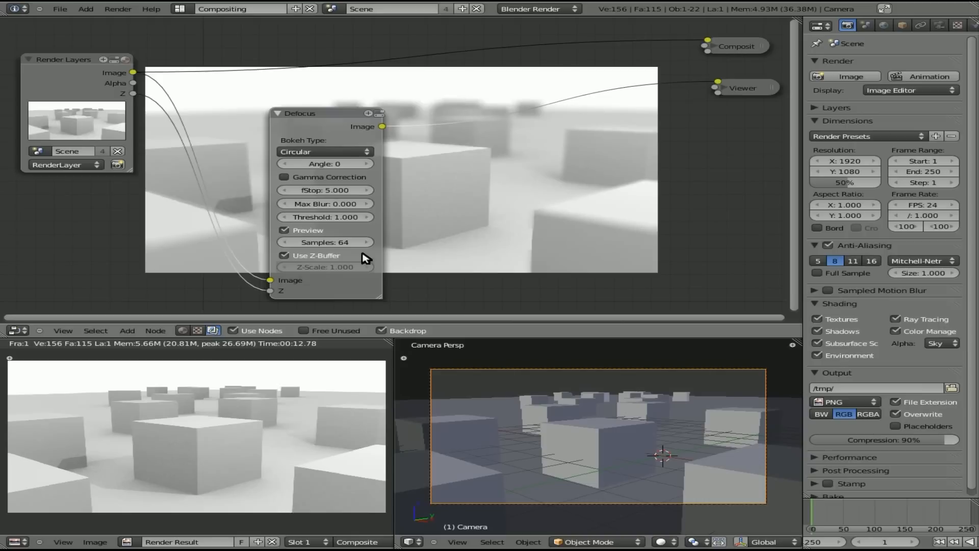
left_click(339, 243)
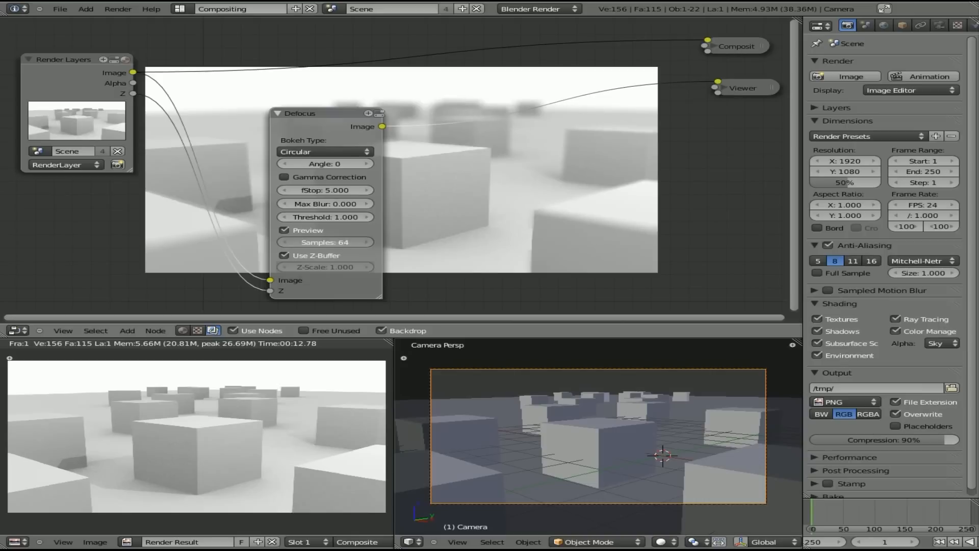
type("128")
key("Return")
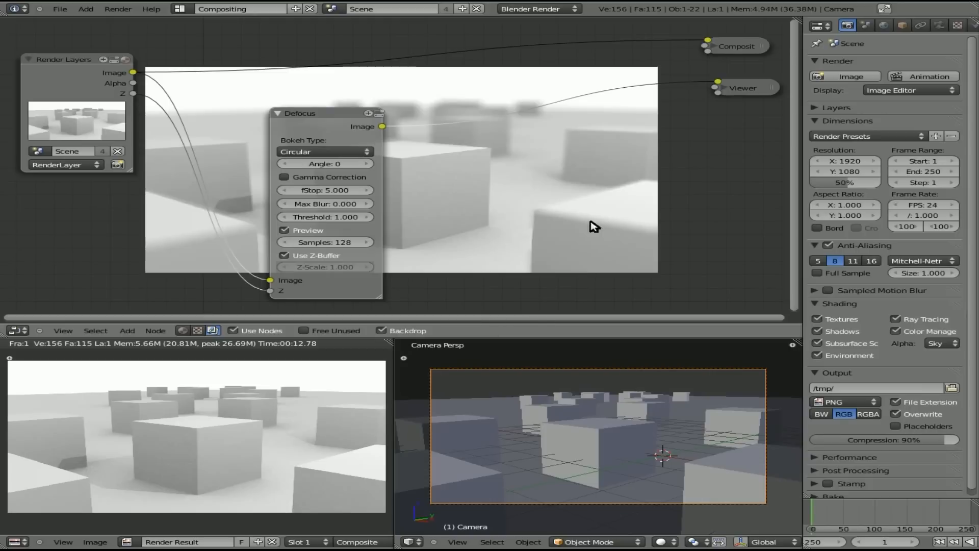
Step: Try the Square bokeh type on the Defocus node, then restore Circular
left_click_drag(310, 115, 704, 116)
left_click(689, 153)
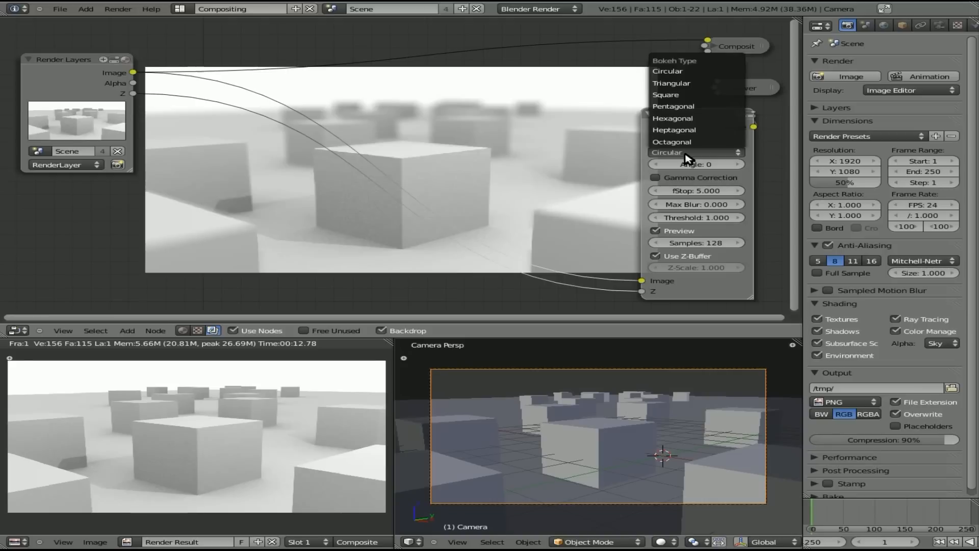
left_click(682, 95)
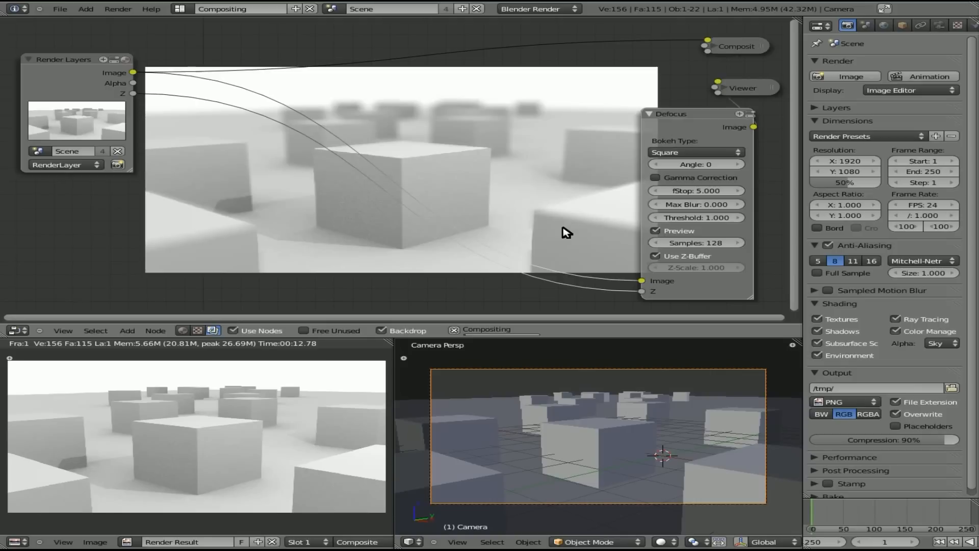
left_click(692, 154)
left_click(695, 72)
Step: Collapse the Defocus node and move it clear of the backdrop, beneath the Render Layers node
left_click_drag(697, 119, 661, 114)
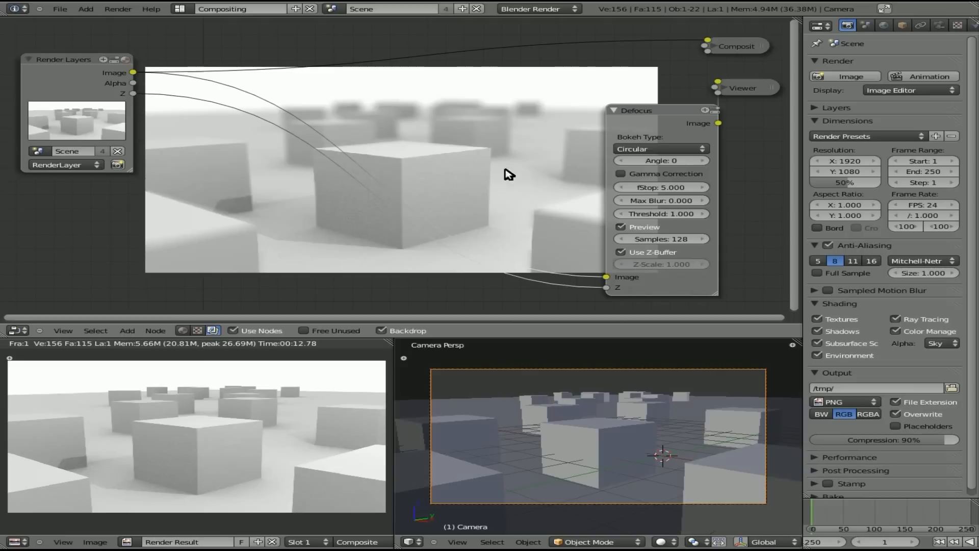
left_click_drag(644, 113, 561, 83)
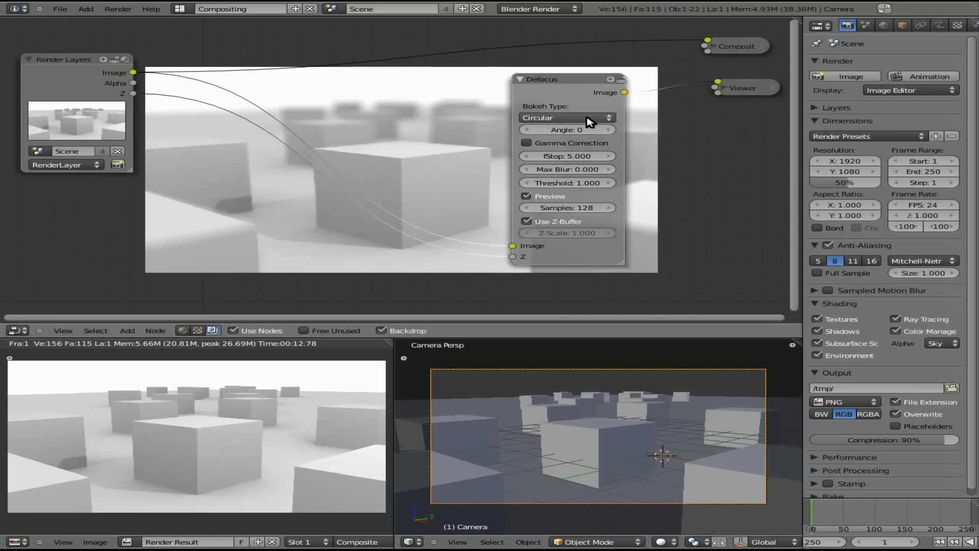
left_click(520, 81)
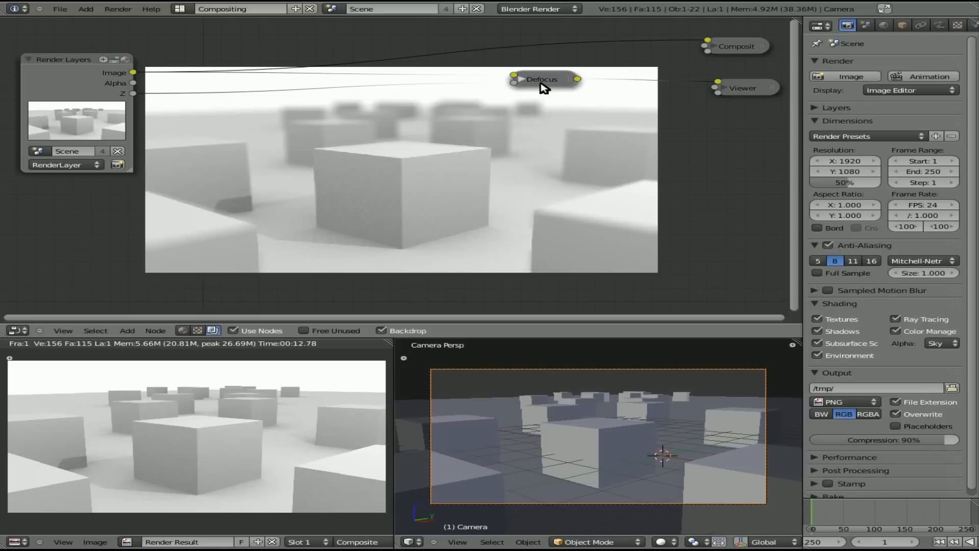
left_click_drag(566, 84, 92, 236)
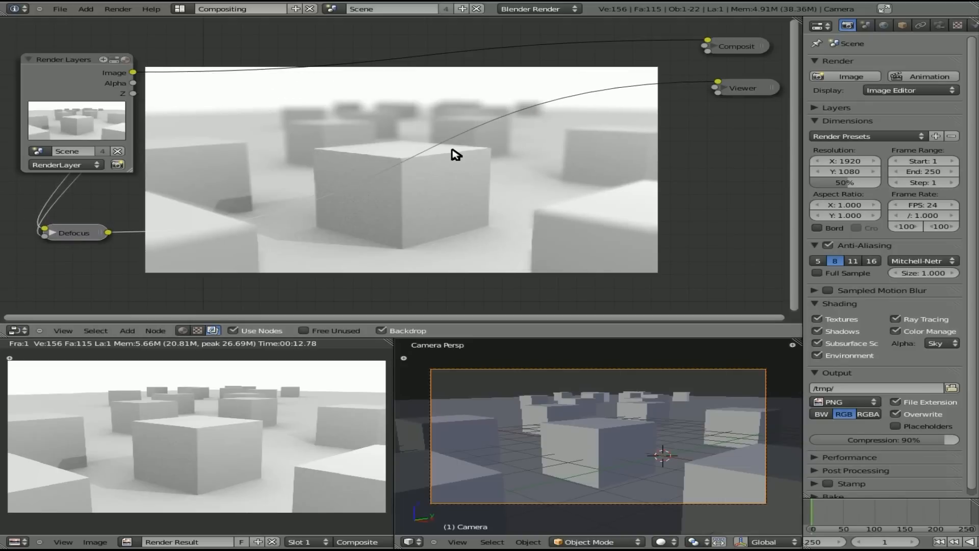
Step: Link the Defocus node's Image output to the Composite node and render the scene
key("F12")
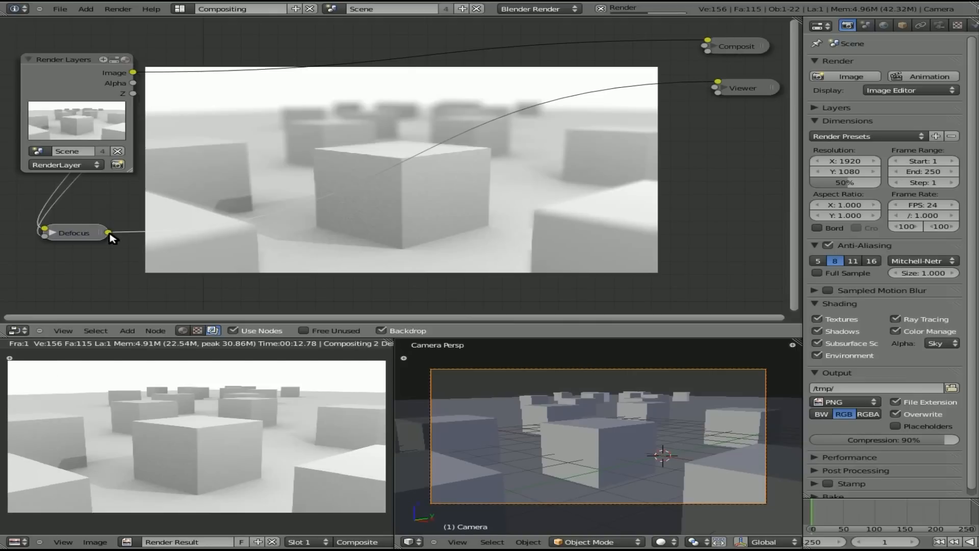
left_click_drag(108, 233, 710, 41)
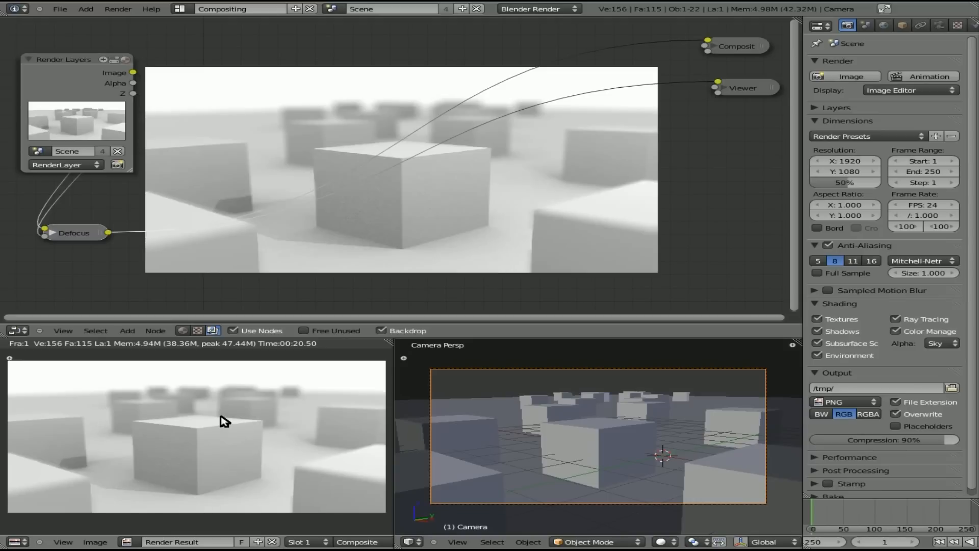
Step: Try a render at 100% resolution scale, stop it and restore the scale to 50%
key("F3")
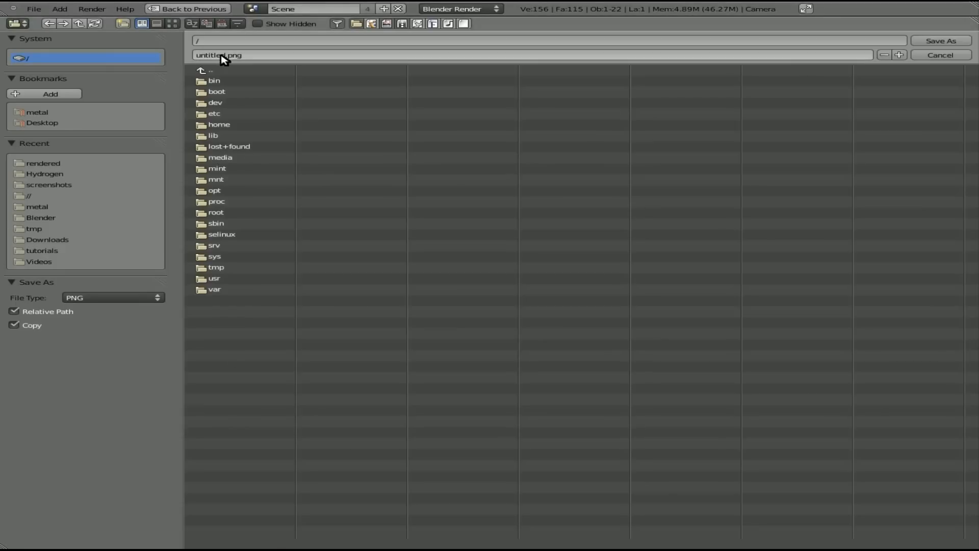
left_click(961, 55)
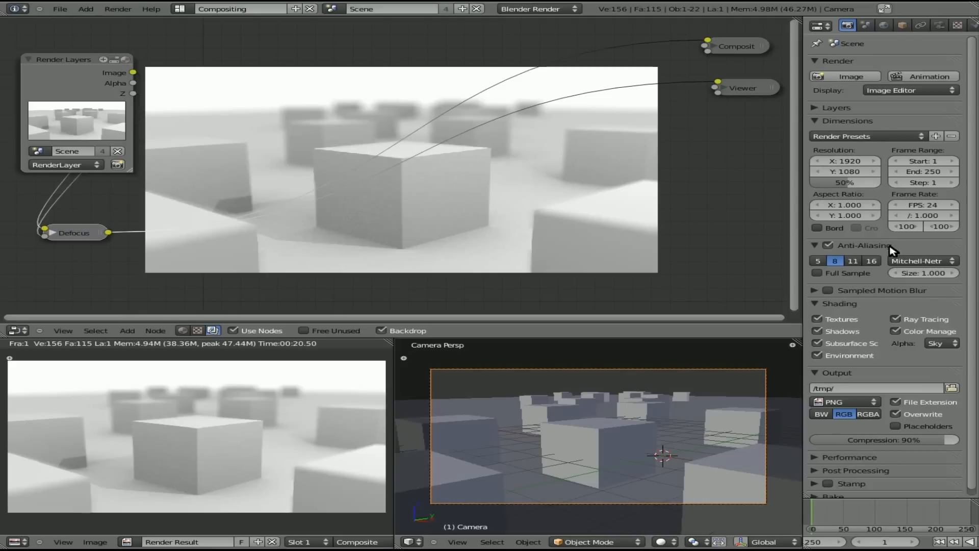
left_click_drag(839, 184, 900, 179)
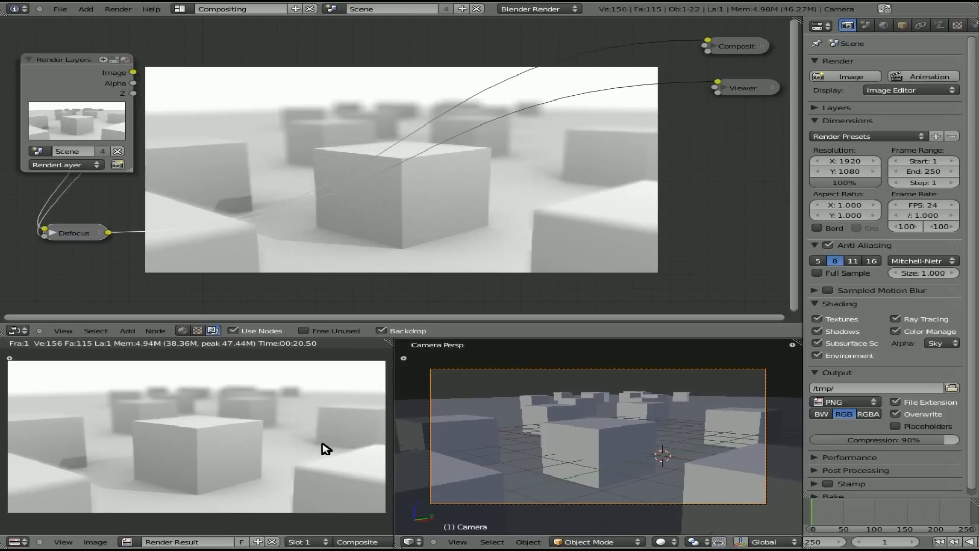
key("F12")
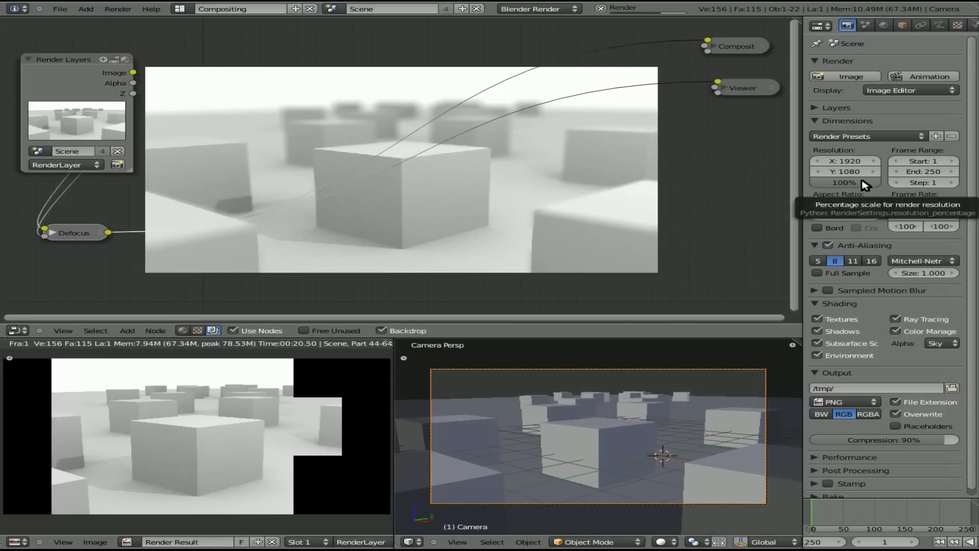
left_click(601, 10)
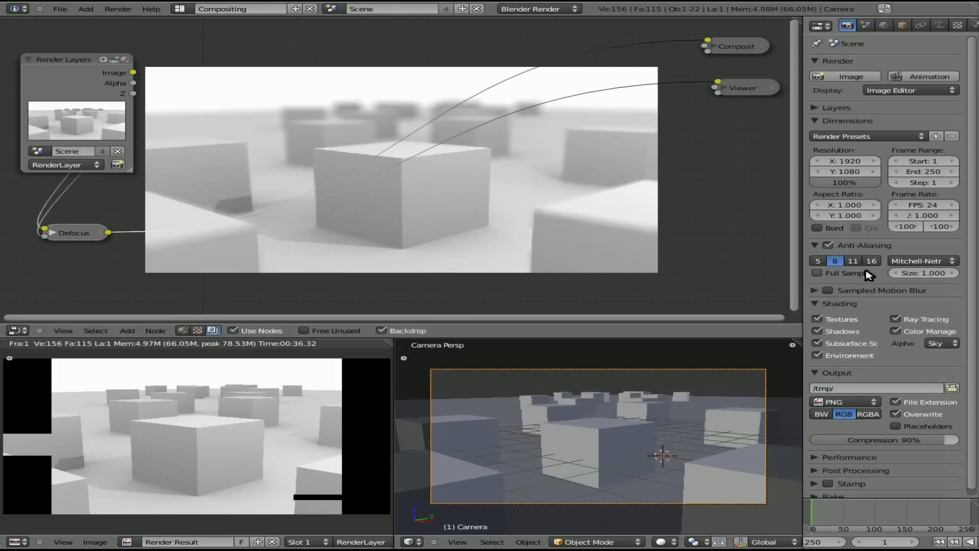
left_click_drag(870, 179, 855, 187)
left_click_drag(836, 182, 835, 183)
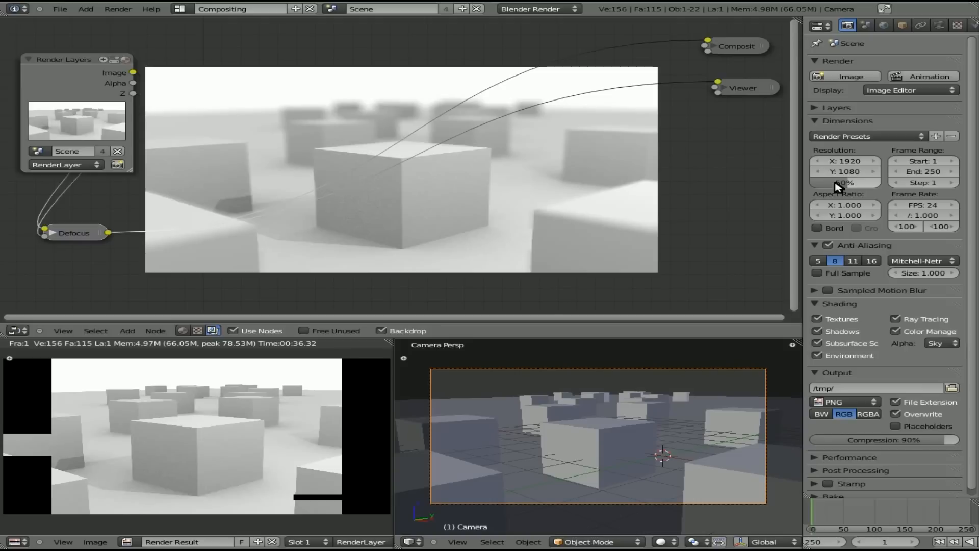
Step: Re-render the scene and save the result as defocus.png in the /tmp folder
key("F12")
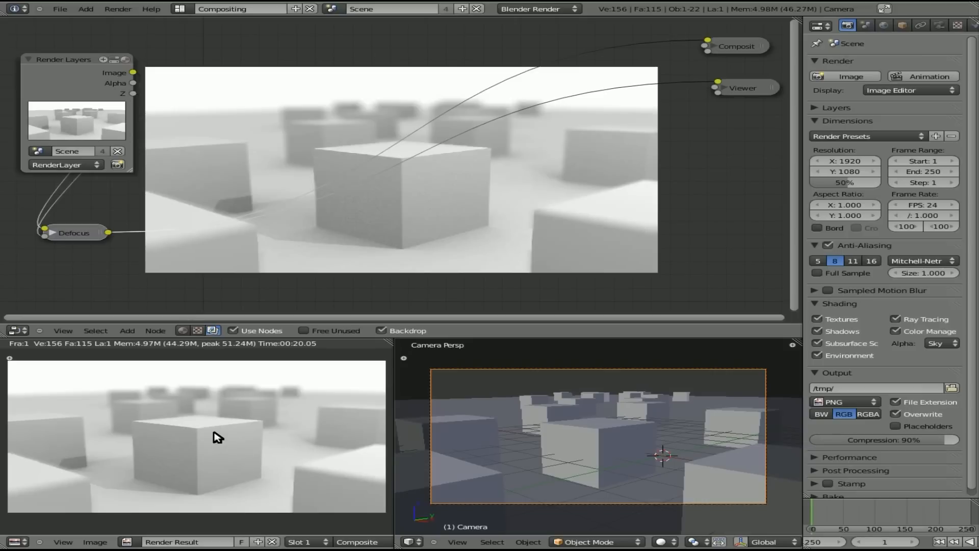
key("F3")
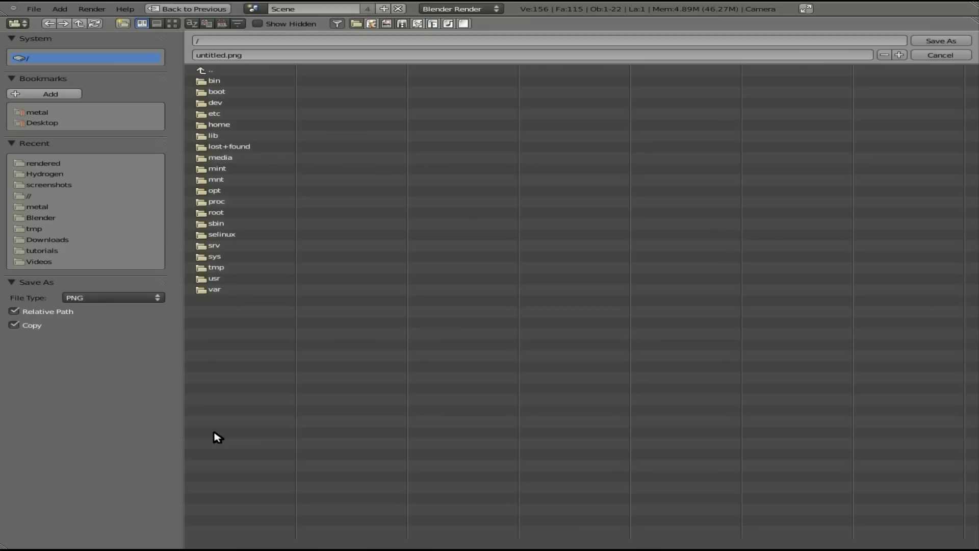
left_click(229, 56)
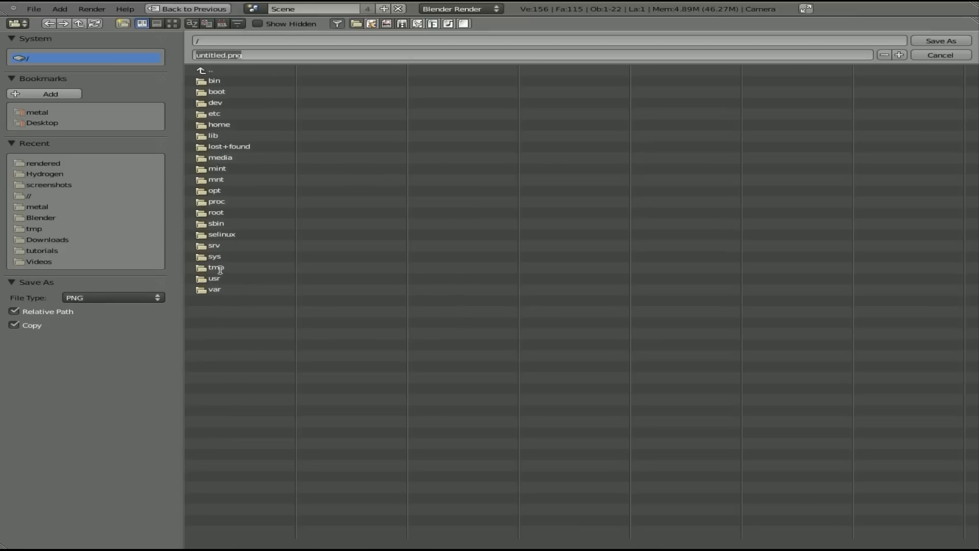
left_click(219, 270)
left_click(229, 55)
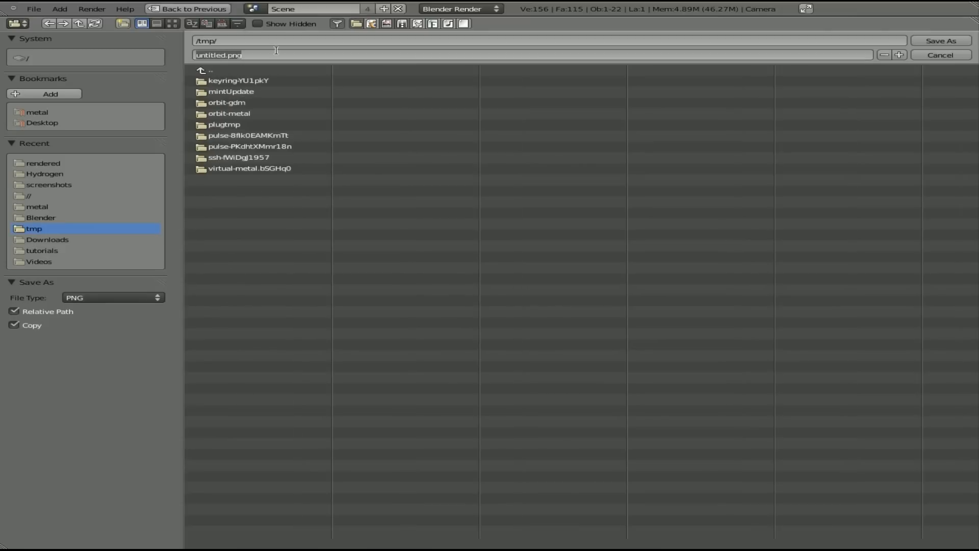
type("defocus.png")
key("Return")
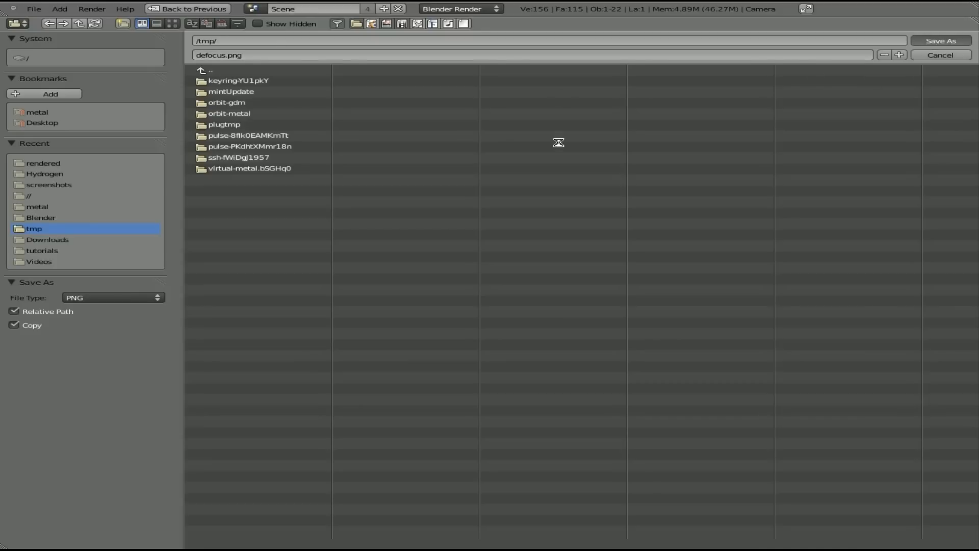
left_click(941, 41)
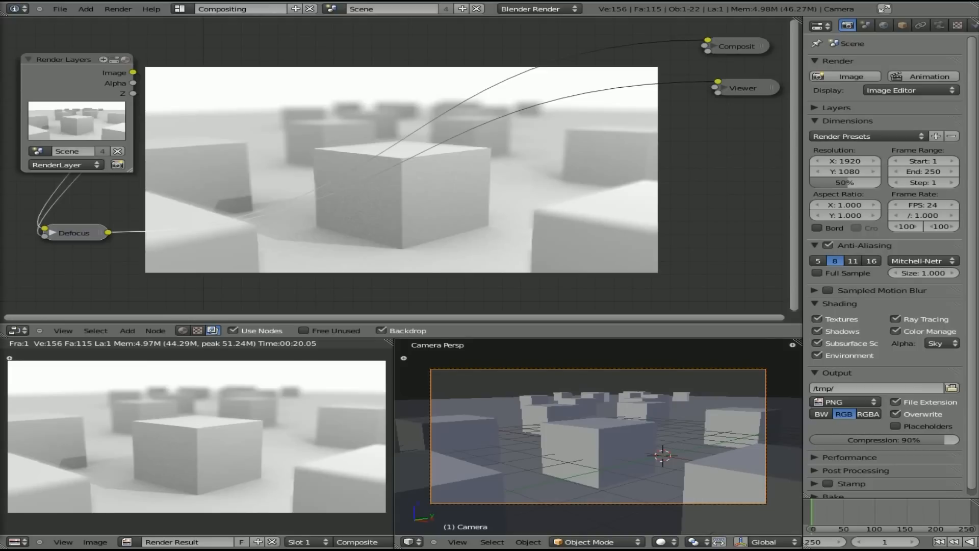
Step: Inspect the saved defocus.png in the Eye of GNOME image viewer and move its window off the screen
left_click_drag(0, 94, 405, 78)
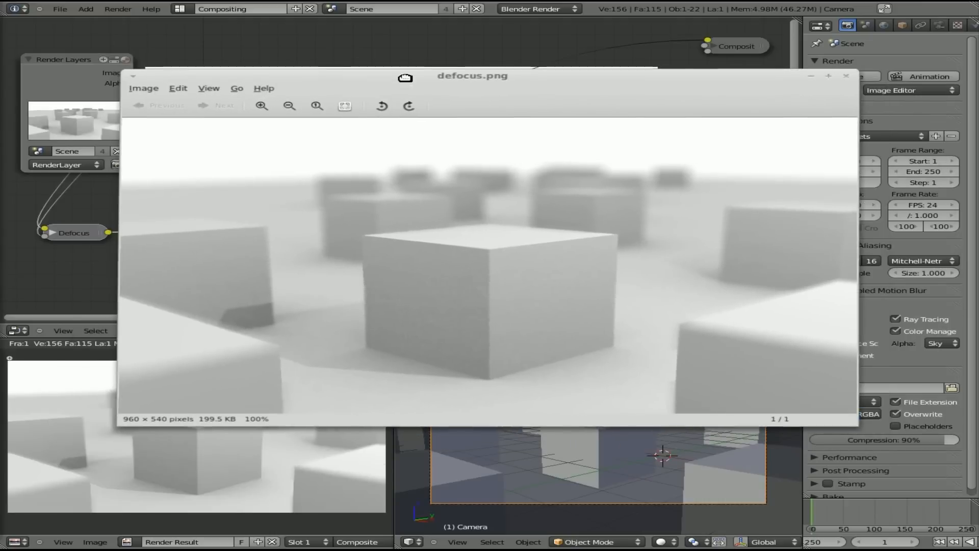
left_click(179, 89)
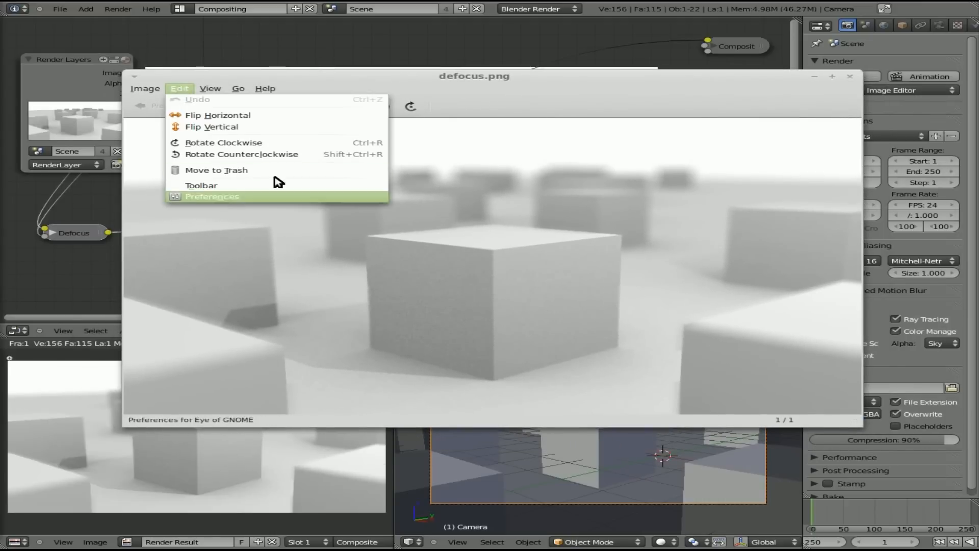
left_click(550, 179)
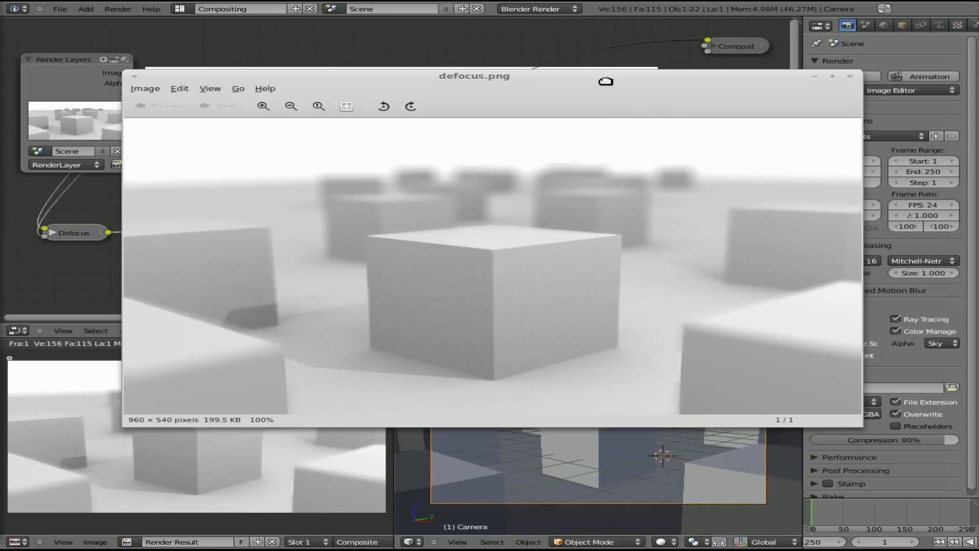
left_click_drag(606, 81, 0, 153)
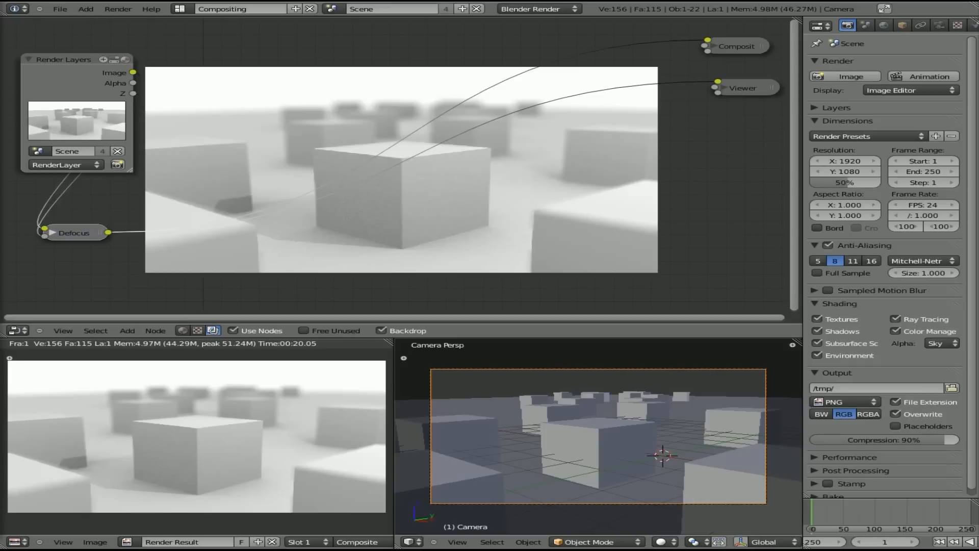
Step: Maximize the render result view and examine the depth-of-field blur around the central cube up close
key("ctrl+Up")
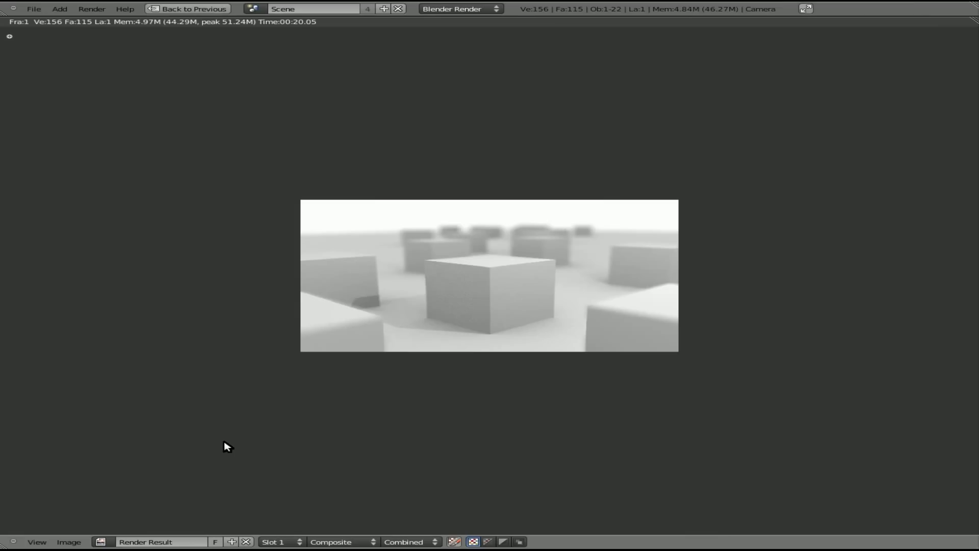
scroll(598, 383, "up", 4)
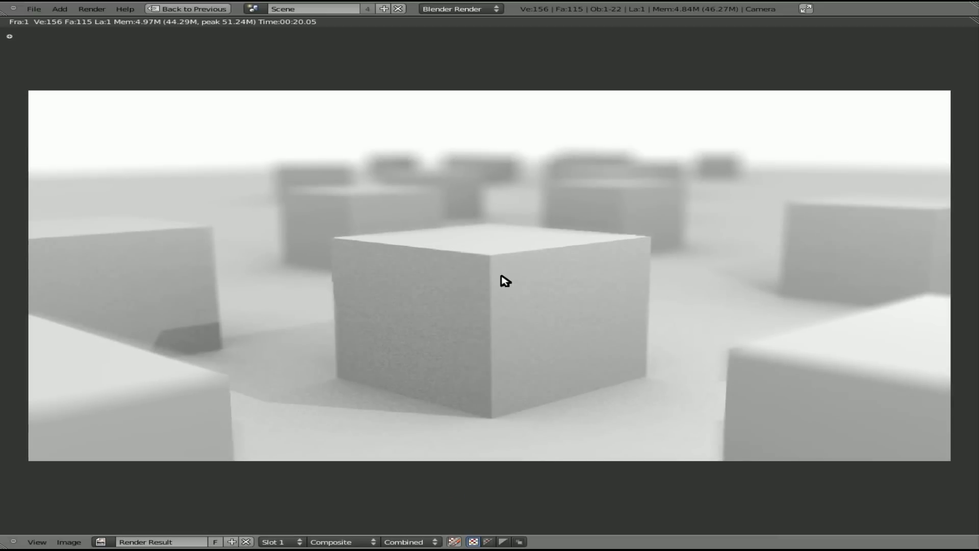
left_click_drag(0, 99, 0, 101)
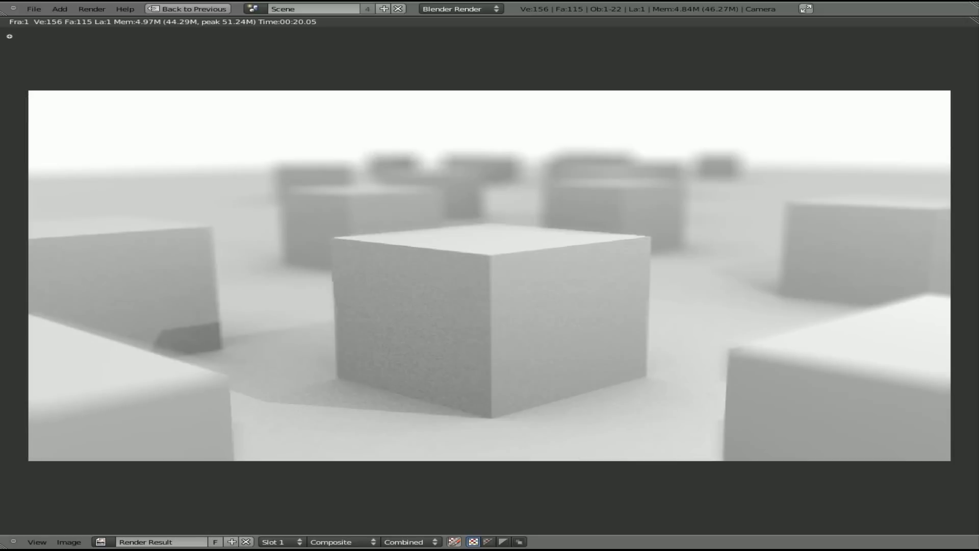